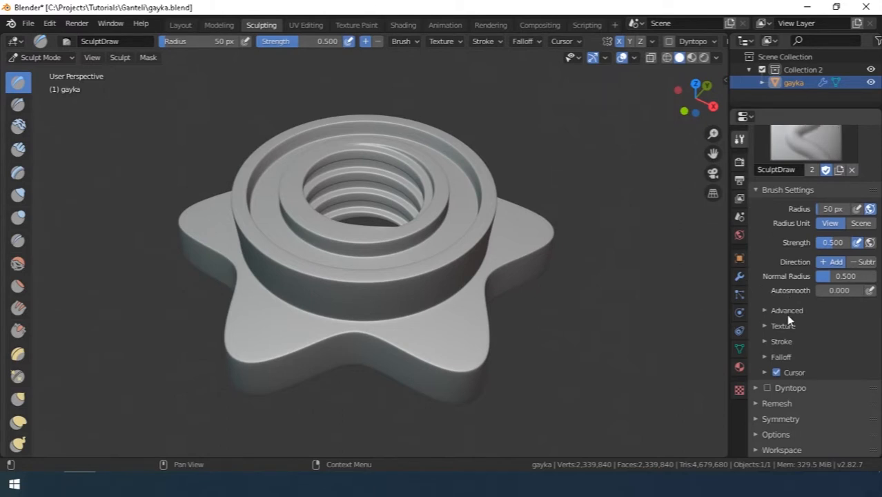
# Enable Front Faces Only for the SculptDraw brush and set its texture mapping to View Plane.
pyautogui.click(768, 310)
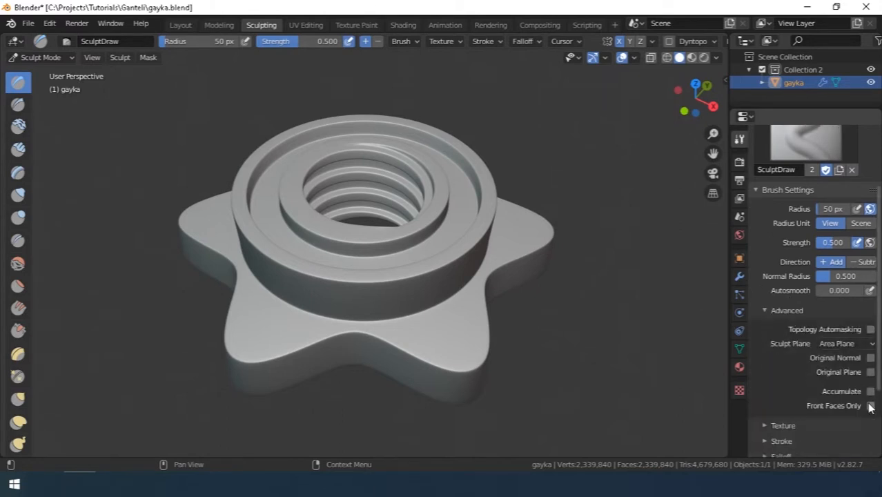
pyautogui.click(766, 425)
pyautogui.scroll(-6, 761, 407)
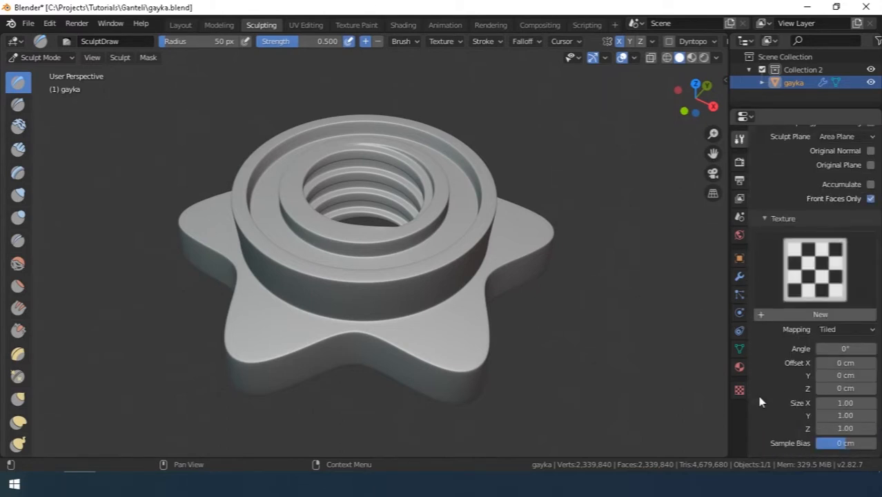
pyautogui.click(832, 330)
pyautogui.click(788, 343)
pyautogui.scroll(-4, 787, 355)
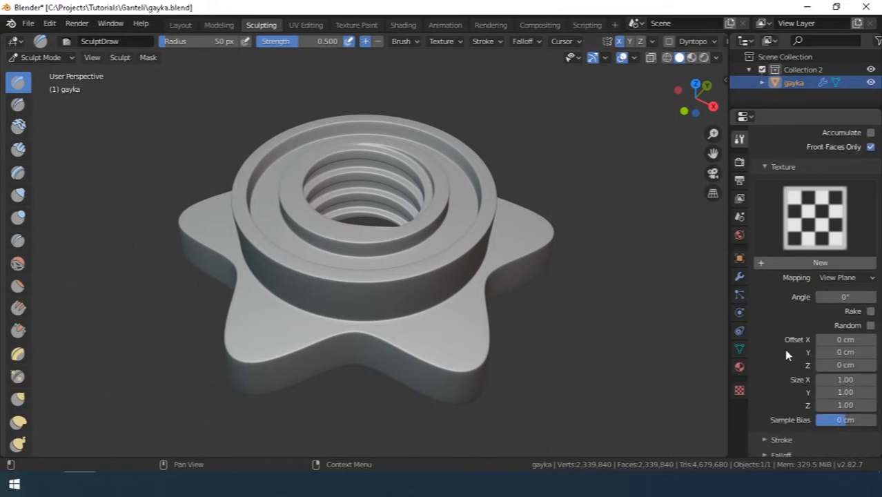
# Set the brush's stroke method to Anchored and lower its strength.
pyautogui.click(770, 363)
pyautogui.click(843, 382)
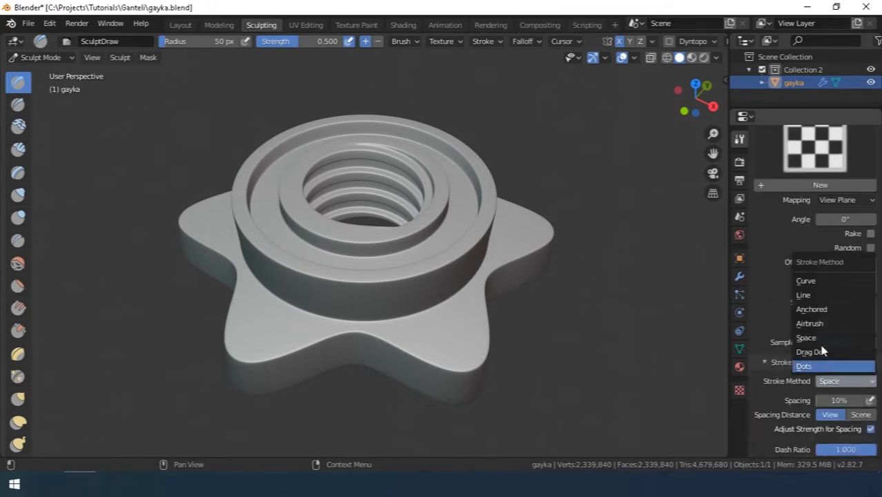
pyautogui.click(821, 312)
pyautogui.scroll(-3, 804, 328)
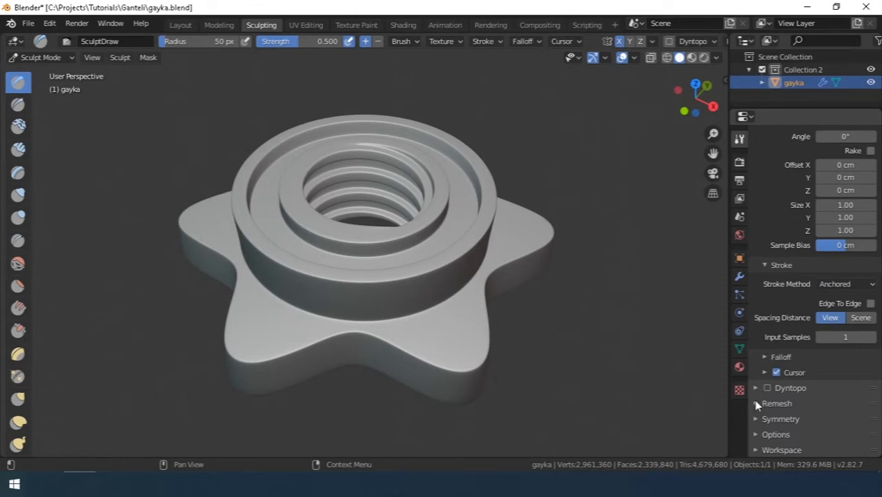
pyautogui.click(760, 418)
pyautogui.scroll(10, 804, 345)
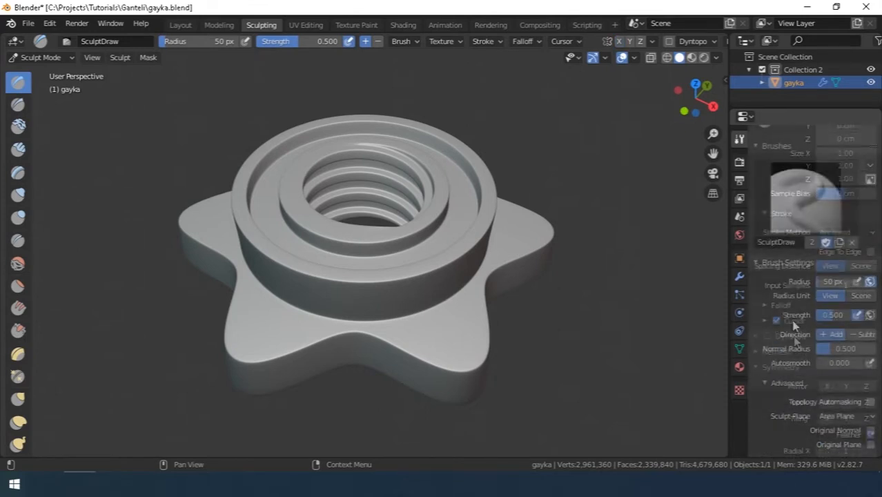
pyautogui.moveTo(832, 314); pyautogui.dragTo(824, 314)
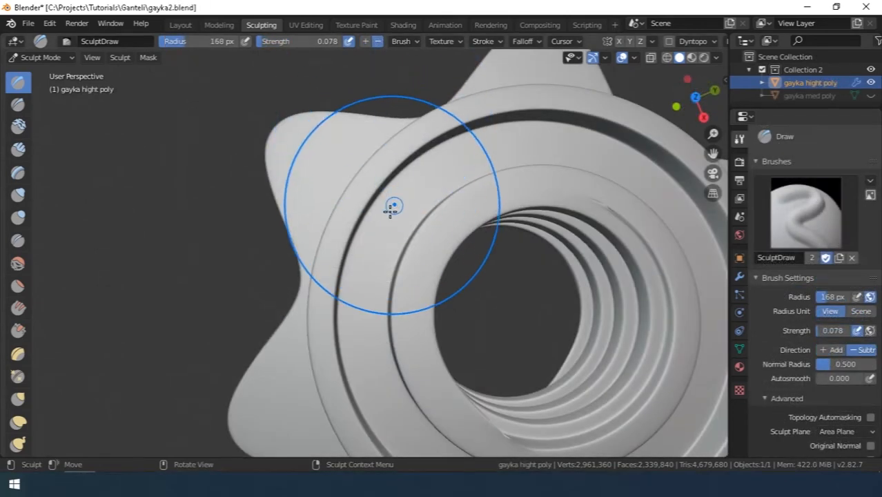
# Stamp the rough surface texture in Subtract mode over the nut's upper faces and upward-facing threads, using a 168 px radius and 0.078 strength.
pyautogui.moveTo(385, 233)
pyautogui.mouseDown()
pyautogui.moveTo(604, 110)
pyautogui.moveTo(687, 84)
pyautogui.moveTo(594, 122)
pyautogui.moveTo(610, 113)
pyautogui.mouseUp()
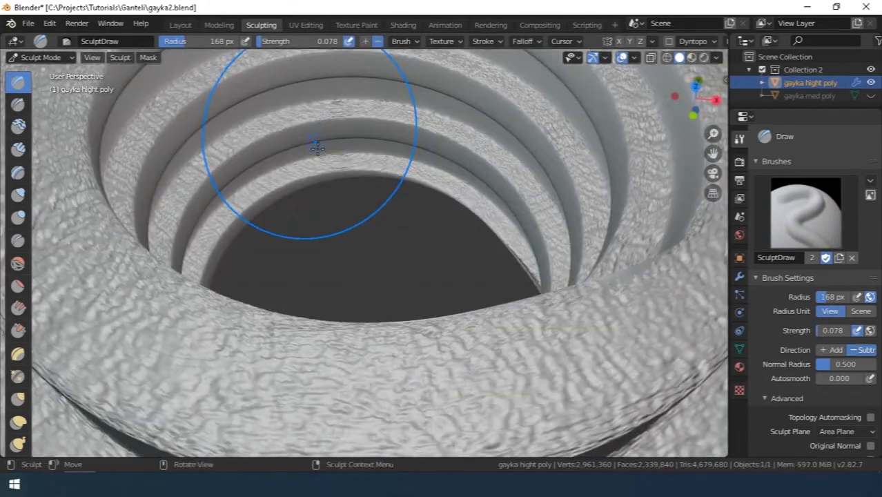
pyautogui.moveTo(386, 134); pyautogui.dragTo(661, 95)
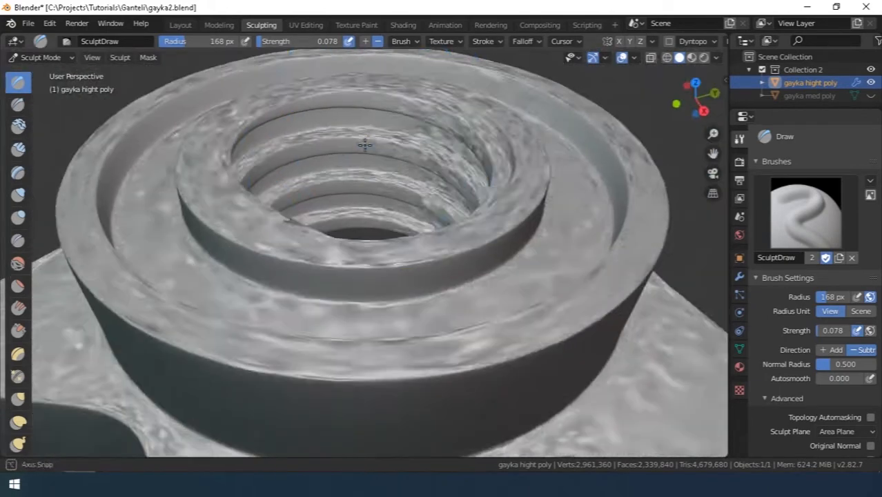
pyautogui.moveTo(364, 148)
pyautogui.mouseDown()
pyautogui.moveTo(452, 144)
pyautogui.moveTo(433, 174)
pyautogui.mouseUp()
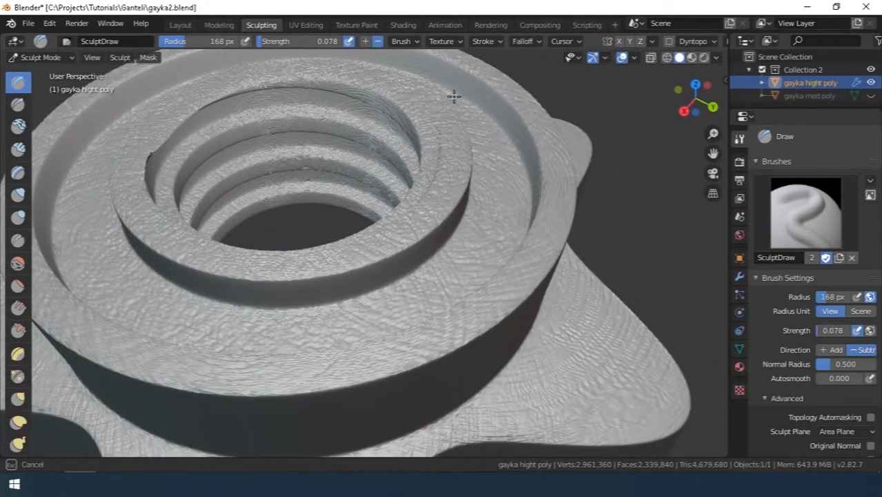
pyautogui.moveTo(452, 95); pyautogui.dragTo(269, 134, button='middle')
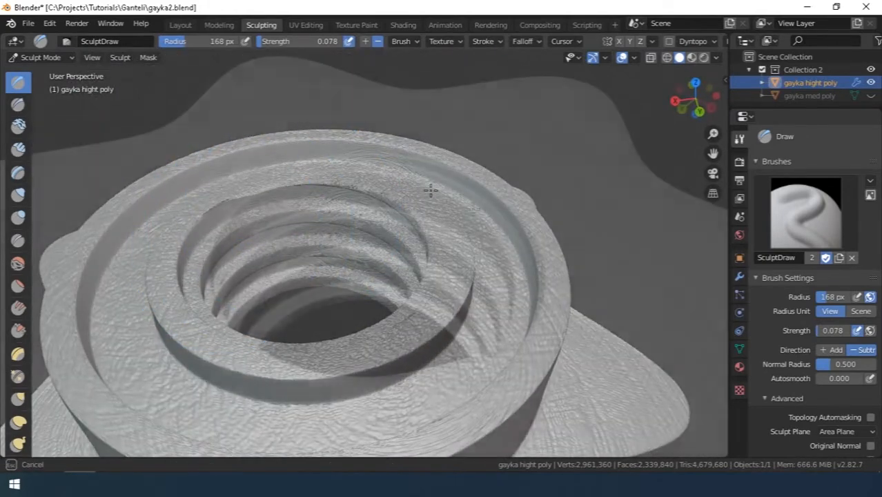
pyautogui.moveTo(430, 191); pyautogui.dragTo(488, 211)
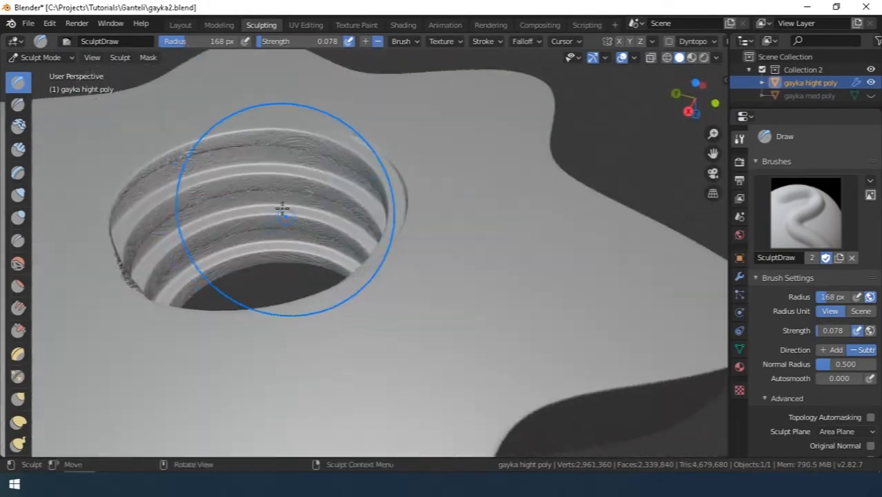
# Stamp the rough texture onto the threads inside the hole from the nut's underside.
pyautogui.moveTo(281, 209); pyautogui.dragTo(252, 209)
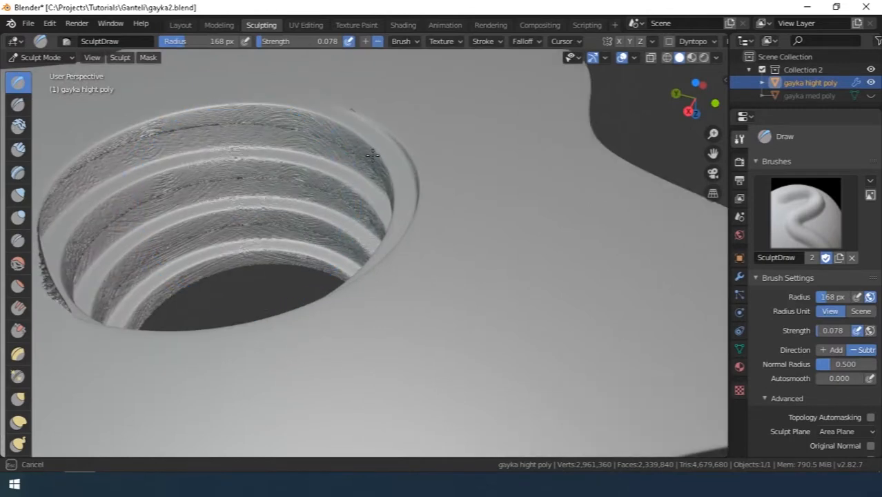
pyautogui.moveTo(373, 155); pyautogui.dragTo(325, 168)
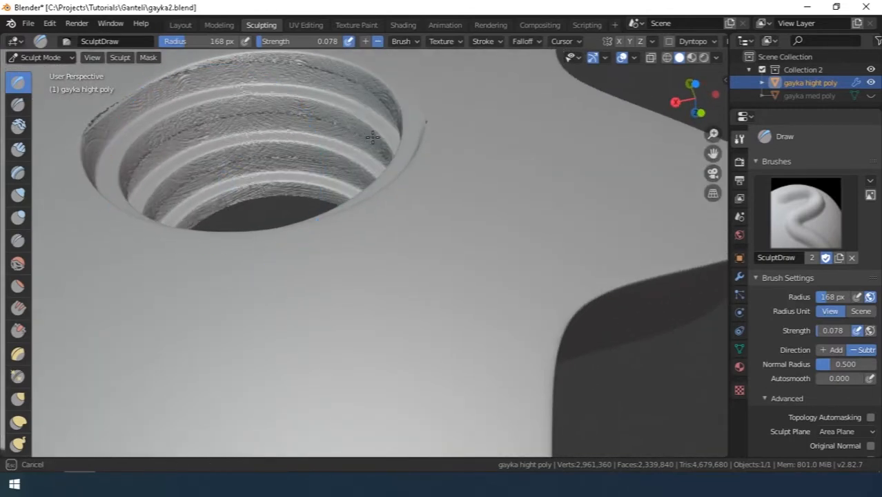
pyautogui.moveTo(247, 94); pyautogui.dragTo(288, 141, button='middle')
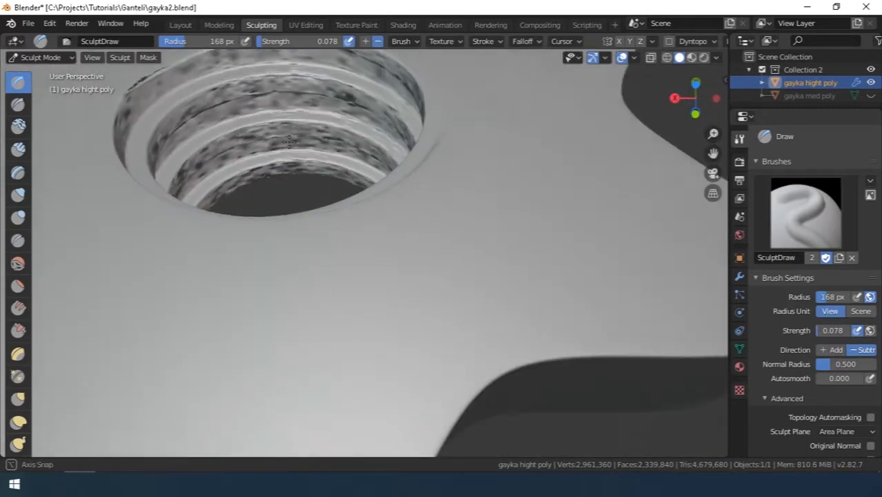
pyautogui.moveTo(414, 135); pyautogui.dragTo(425, 133)
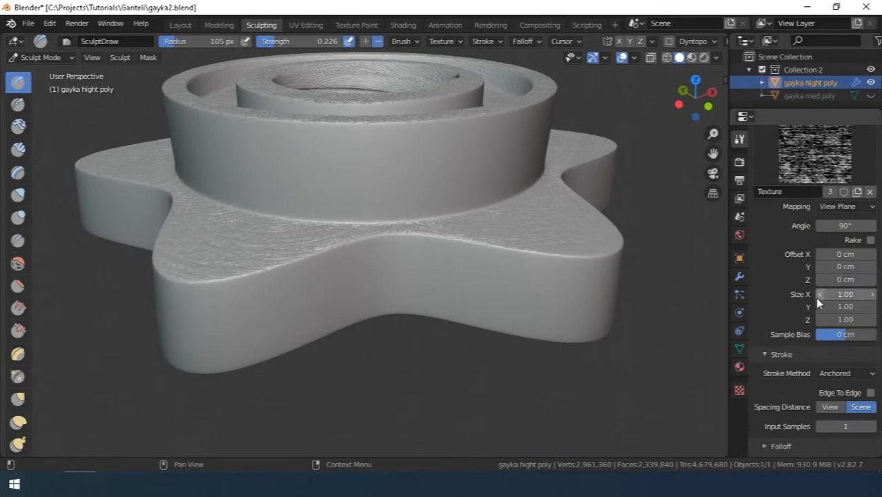
# Try a texture Size X of 0.40 with test stamps on the nut's side wall and undo them.
pyautogui.moveTo(820, 300); pyautogui.dragTo(795, 300)
pyautogui.moveTo(482, 280); pyautogui.dragTo(530, 223)
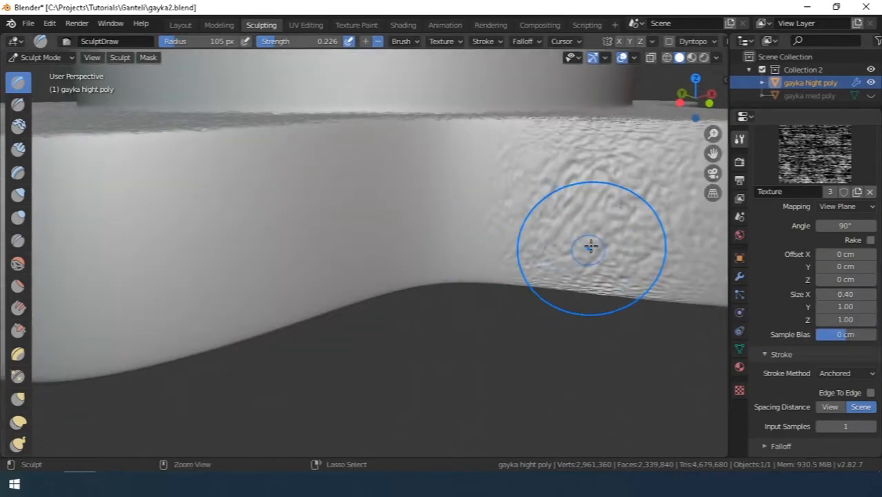
pyautogui.hotkey('ctrl', 'z')
pyautogui.moveTo(568, 226); pyautogui.dragTo(590, 203)
pyautogui.hotkey('ctrl', 'z')
# Reduce the texture Size X to 0.10, enlarge the brush radius to 153 px, and undo a test stamp on the side wall.
pyautogui.doubleClick(818, 302)
pyautogui.doubleClick(817, 297)
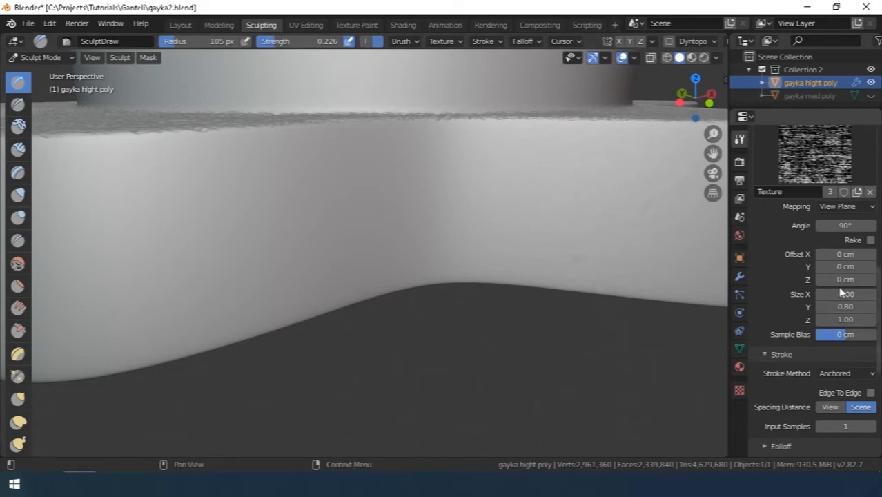
pyautogui.click(818, 296)
pyautogui.press('f')
pyautogui.click(579, 172)
pyautogui.moveTo(579, 172)
pyautogui.mouseDown()
pyautogui.moveTo(591, 108)
pyautogui.moveTo(543, 7)
pyautogui.moveTo(550, 26)
pyautogui.moveTo(449, 72)
pyautogui.moveTo(522, 25)
pyautogui.mouseUp()
pyautogui.hotkey('ctrl', 'z')
# Set the brush texture's Size Y to 0.40 and Size Z to 0.
pyautogui.doubleClick(830, 307)
pyautogui.write('0.4')
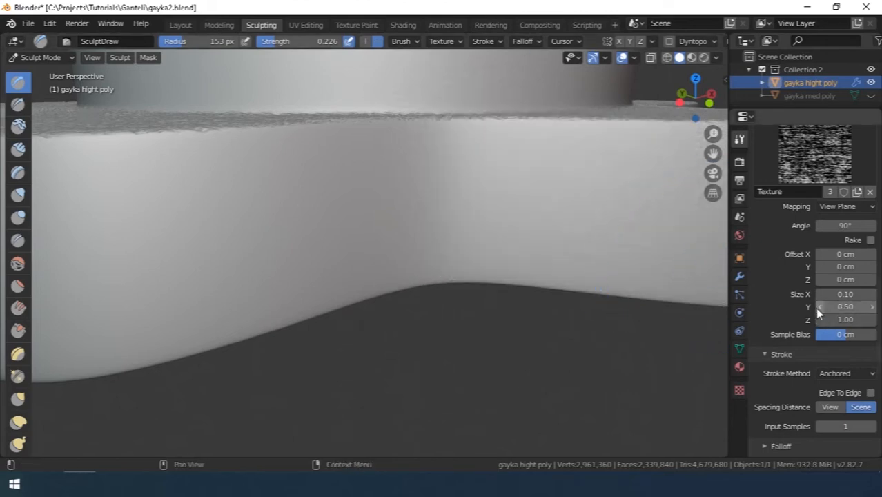
pyautogui.press('Return')
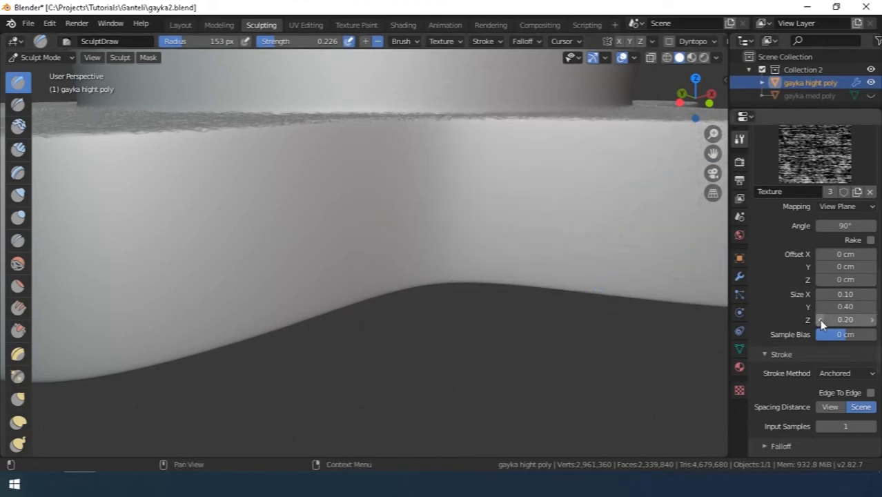
pyautogui.click(819, 319)
pyautogui.click(819, 318)
# Stamp vertical grooves at 0.270 strength along the star arm's side wall up to the neighbouring concave section.
pyautogui.moveTo(574, 207)
pyautogui.mouseDown()
pyautogui.moveTo(600, 129)
pyautogui.moveTo(577, 69)
pyautogui.moveTo(577, 183)
pyautogui.mouseUp()
pyautogui.moveTo(577, 183)
pyautogui.mouseDown(button='middle')
pyautogui.moveTo(612, 252)
pyautogui.moveTo(534, 252)
pyautogui.moveTo(543, 158)
pyautogui.moveTo(142, 251)
pyautogui.mouseUp(button='middle')
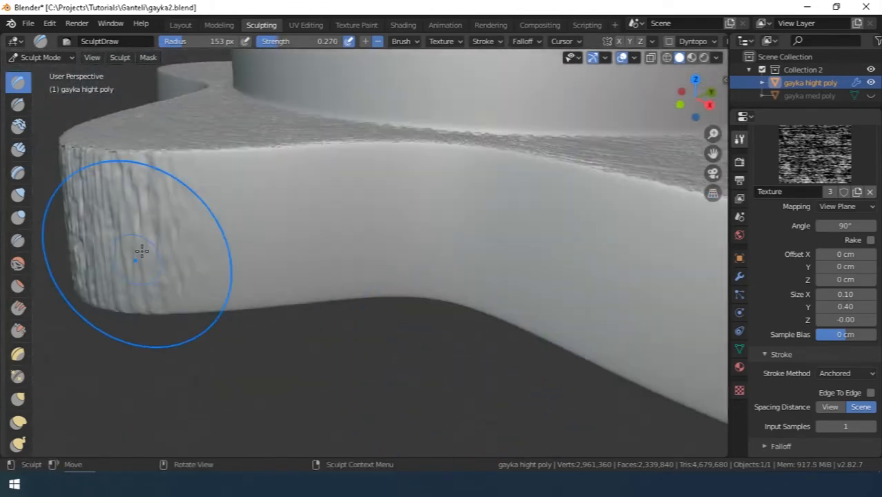
pyautogui.moveTo(141, 252)
pyautogui.mouseDown()
pyautogui.moveTo(244, 155)
pyautogui.moveTo(230, 80)
pyautogui.moveTo(178, 118)
pyautogui.moveTo(231, 120)
pyautogui.mouseUp()
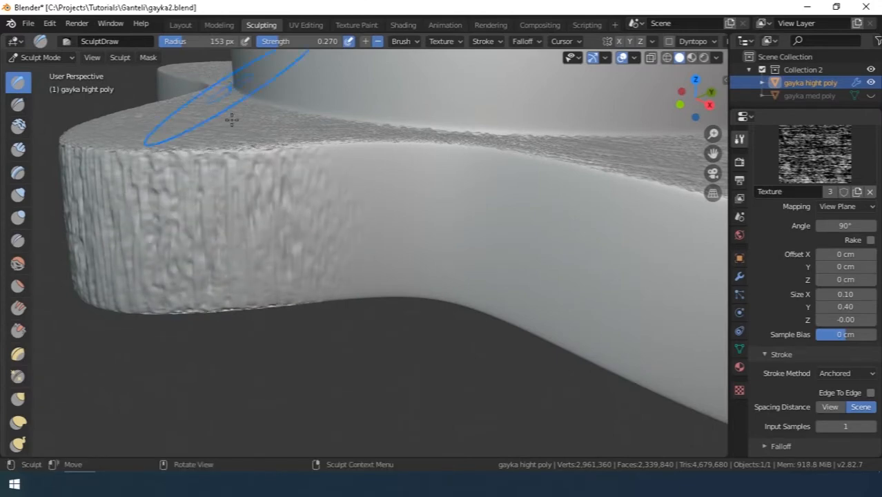
pyautogui.scroll(-5, 232, 120)
pyautogui.moveTo(319, 248); pyautogui.dragTo(342, 244, button='middle')
pyautogui.scroll(5, 342, 244)
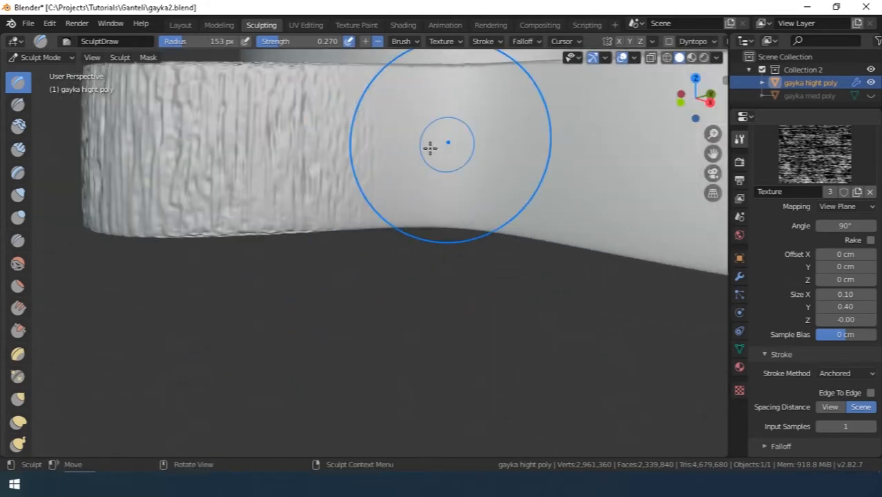
pyautogui.moveTo(429, 148); pyautogui.dragTo(411, 212, button='middle')
pyautogui.moveTo(382, 211); pyautogui.dragTo(398, 55)
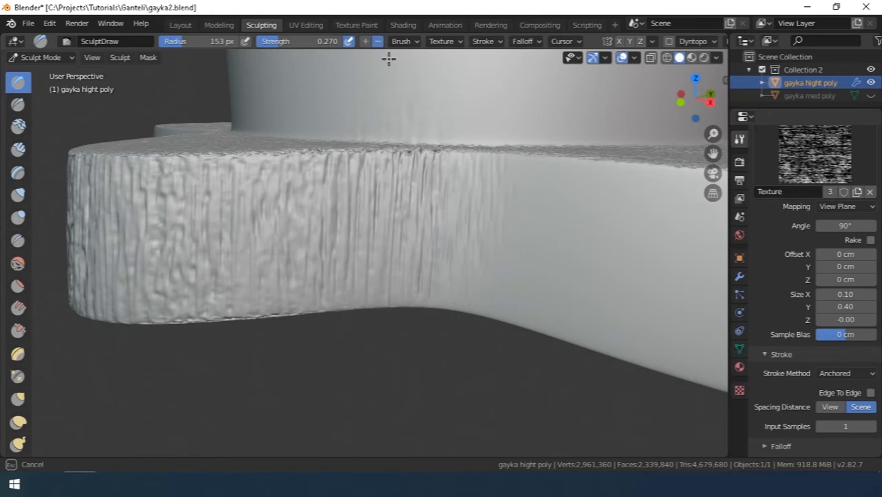
# Continue the vertical groove texture through the concave section towards the next arm's side wall.
pyautogui.scroll(-5, 423, 228)
pyautogui.moveTo(394, 335); pyautogui.dragTo(463, 339, button='middle')
pyautogui.scroll(5, 375, 302)
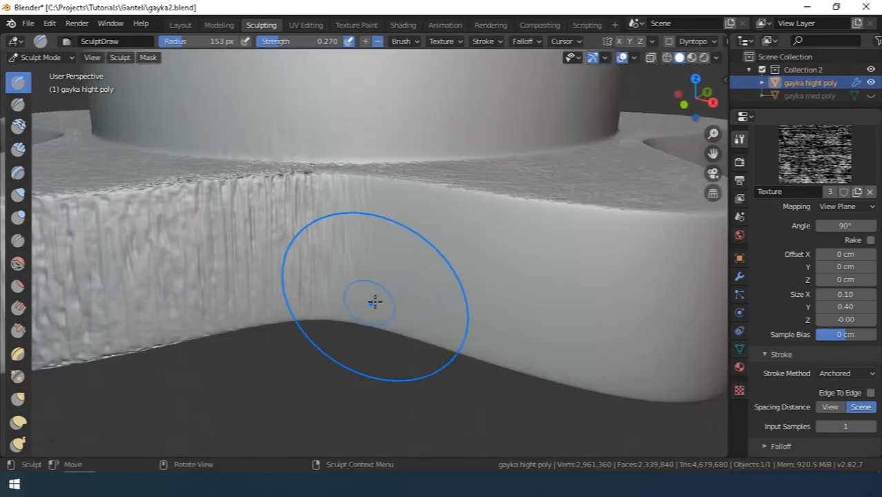
pyautogui.moveTo(397, 258); pyautogui.dragTo(412, 178)
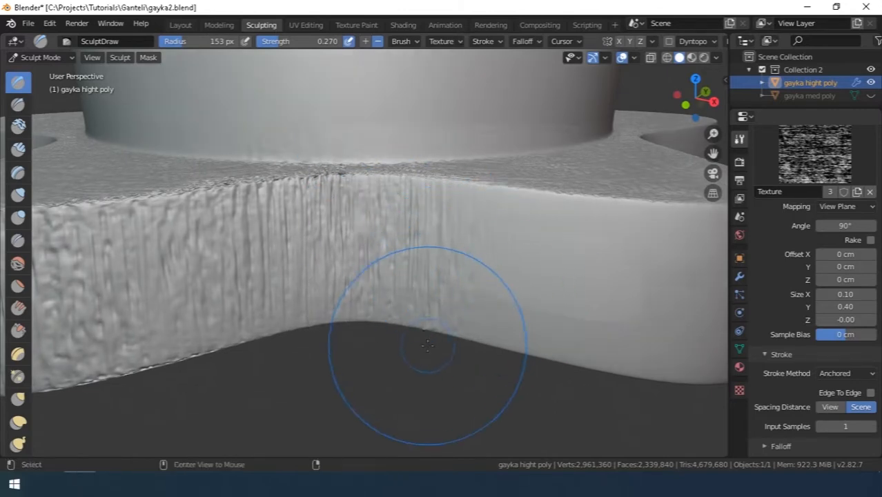
pyautogui.scroll(-6, 423, 354)
pyautogui.moveTo(423, 354)
pyautogui.mouseDown(button='middle')
pyautogui.moveTo(535, 394)
pyautogui.moveTo(416, 278)
pyautogui.moveTo(409, 223)
pyautogui.moveTo(437, 317)
pyautogui.moveTo(419, 283)
pyautogui.moveTo(408, 330)
pyautogui.moveTo(427, 298)
pyautogui.moveTo(384, 374)
pyautogui.mouseUp(button='middle')
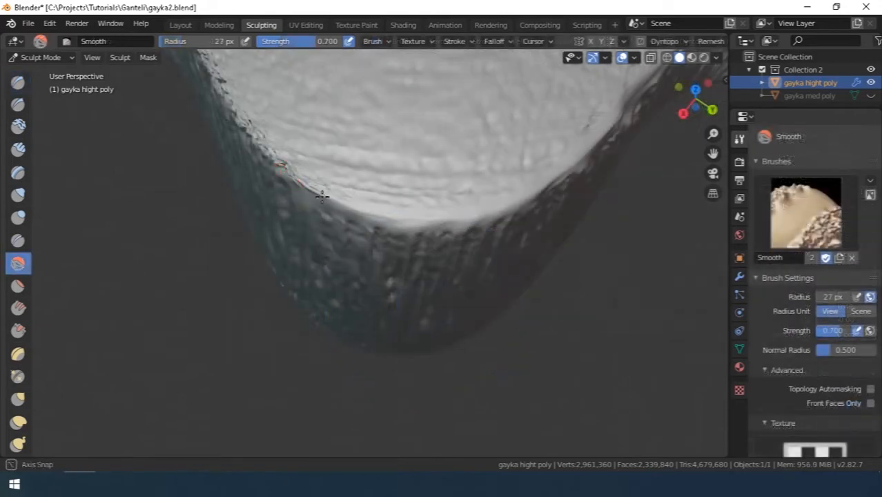
# Smooth the upper edge around the star arms with the Smooth brush at a 27 px radius and 0.700 strength.
pyautogui.moveTo(423, 307)
pyautogui.mouseDown(button='middle')
pyautogui.moveTo(432, 256)
pyautogui.moveTo(471, 207)
pyautogui.mouseUp(button='middle')
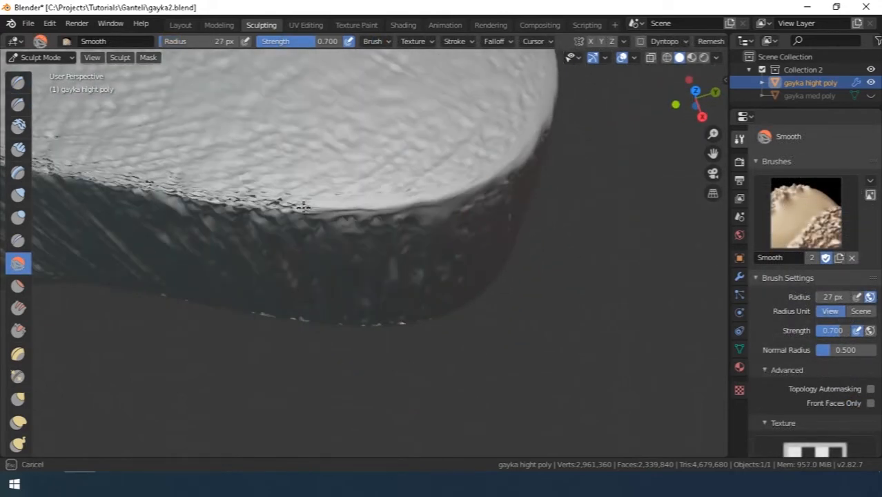
pyautogui.moveTo(205, 197); pyautogui.dragTo(520, 249, button='middle')
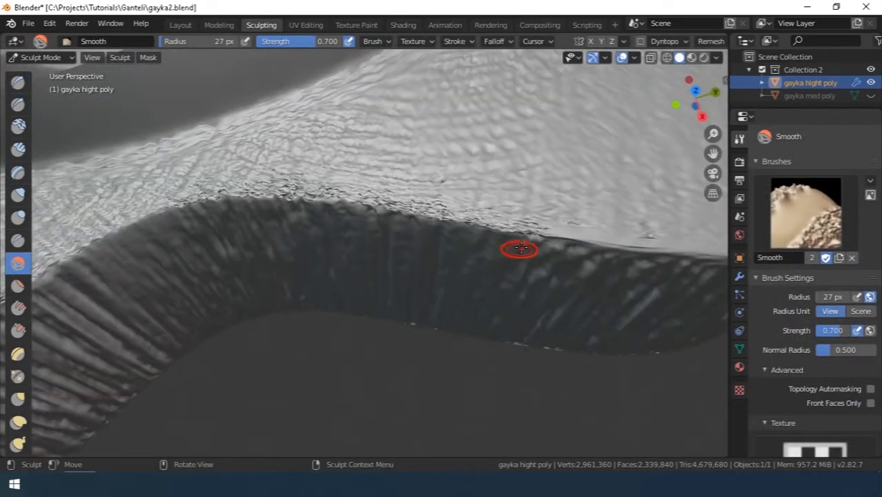
pyautogui.moveTo(560, 238); pyautogui.dragTo(481, 223)
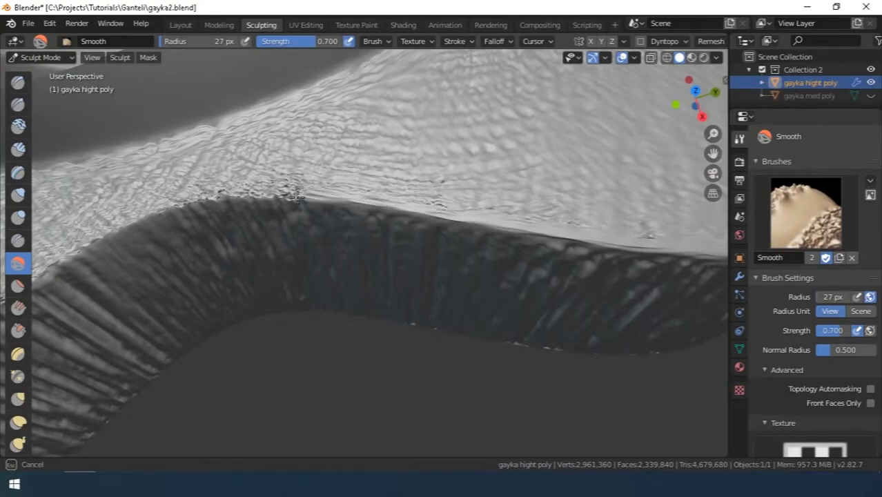
pyautogui.moveTo(225, 196); pyautogui.dragTo(427, 245, button='middle')
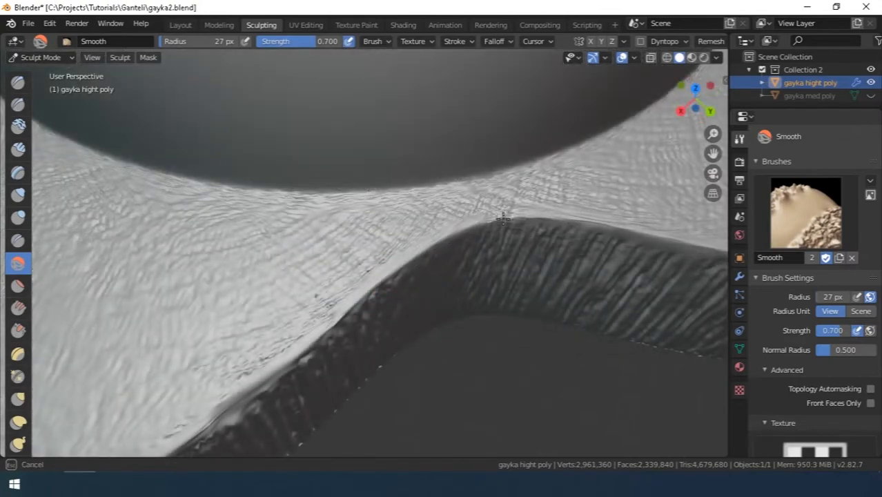
pyautogui.moveTo(503, 219); pyautogui.dragTo(529, 216)
# Carve uneven wear along the upper edge from the concave section to the star arm, using subtracting Clay Strips at 13 px and 0.319 strength.
pyautogui.scroll(-10, 534, 222)
pyautogui.moveTo(511, 238)
pyautogui.mouseDown(button='middle')
pyautogui.moveTo(403, 296)
pyautogui.moveTo(385, 319)
pyautogui.moveTo(420, 344)
pyautogui.moveTo(368, 342)
pyautogui.moveTo(388, 250)
pyautogui.moveTo(407, 291)
pyautogui.moveTo(464, 314)
pyautogui.mouseUp(button='middle')
pyautogui.scroll(4, 386, 319)
pyautogui.scroll(-5, 433, 299)
pyautogui.moveTo(371, 255); pyautogui.dragTo(387, 240, button='middle')
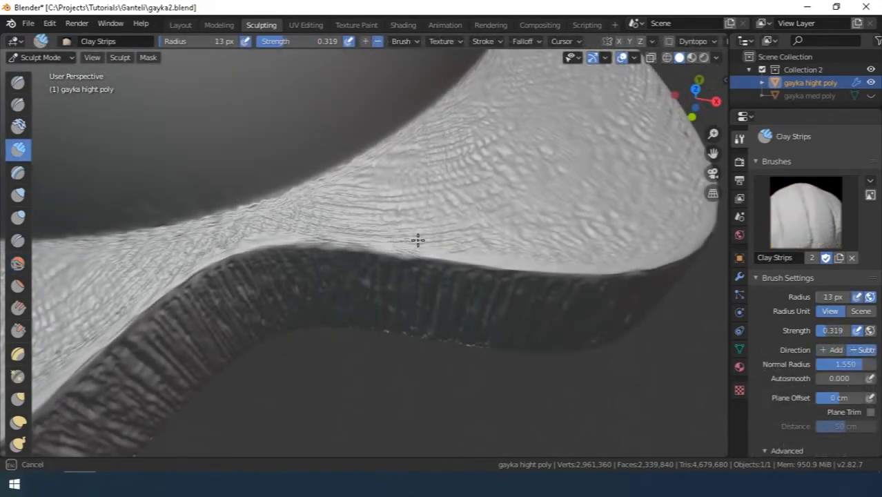
pyautogui.moveTo(493, 260); pyautogui.dragTo(405, 215, button='middle')
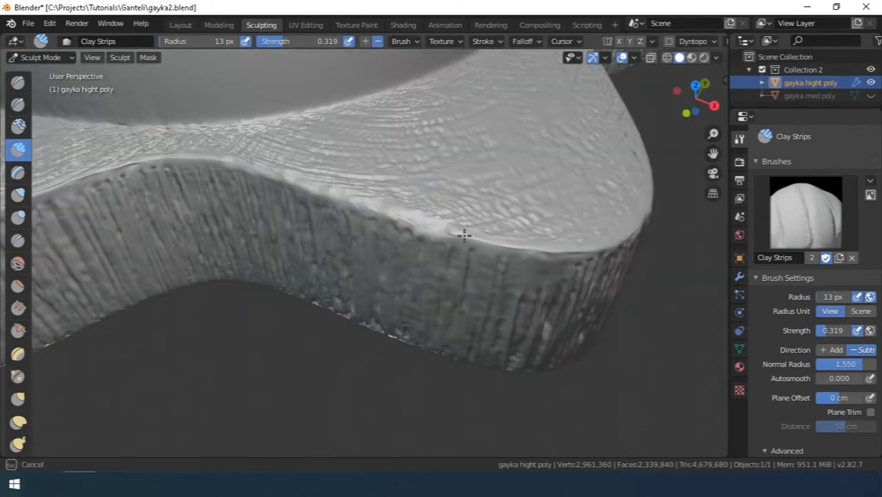
pyautogui.moveTo(507, 249); pyautogui.dragTo(238, 270, button='middle')
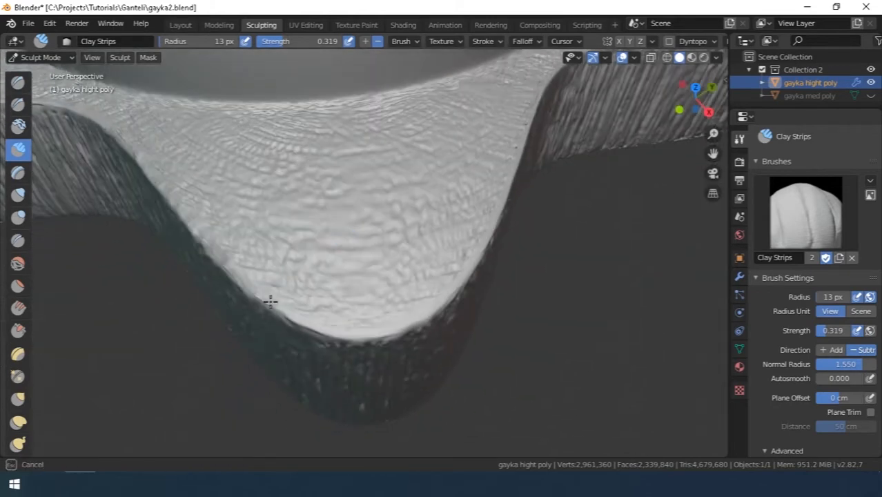
# Continue the Clay Strips edge wear around the arm's rounded tip and along the following concave section to the neighbouring arm.
pyautogui.moveTo(356, 333)
pyautogui.mouseDown(button='middle')
pyautogui.moveTo(365, 286)
pyautogui.moveTo(295, 232)
pyautogui.mouseUp(button='middle')
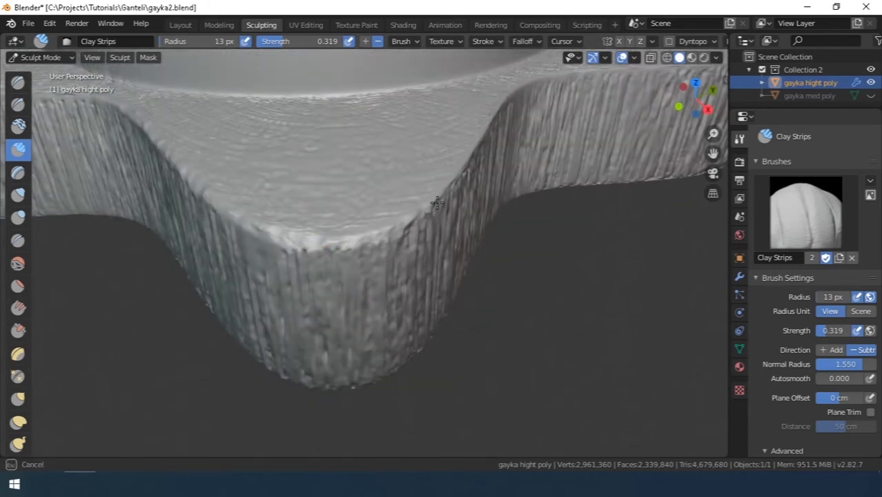
pyautogui.moveTo(437, 202); pyautogui.dragTo(335, 256, button='middle')
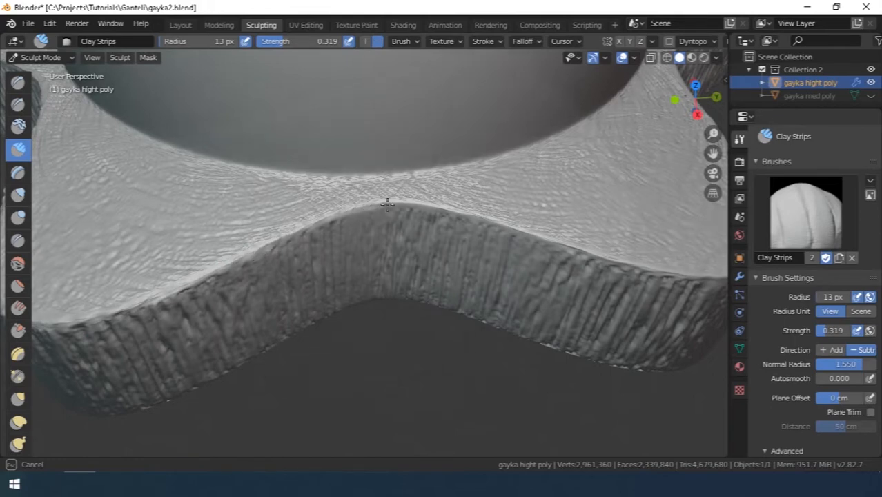
pyautogui.moveTo(387, 203)
pyautogui.mouseDown(button='middle')
pyautogui.moveTo(485, 291)
pyautogui.moveTo(229, 259)
pyautogui.mouseUp(button='middle')
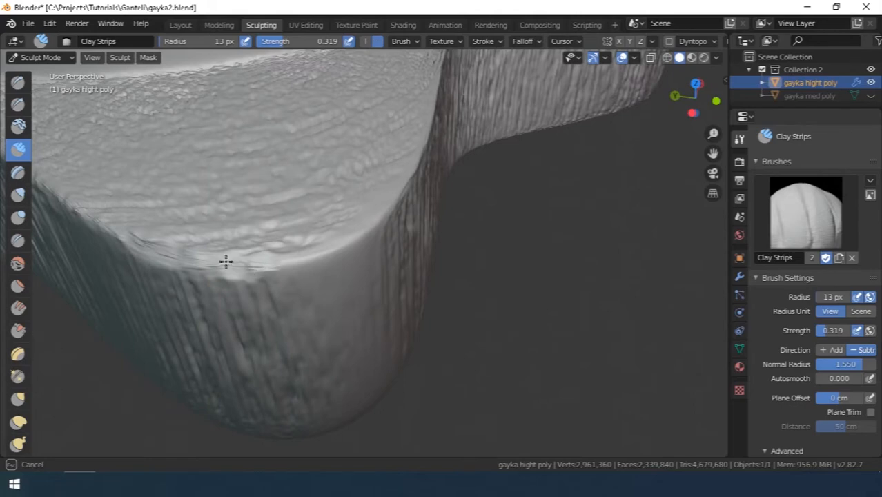
pyautogui.moveTo(303, 264); pyautogui.dragTo(196, 335, button='middle')
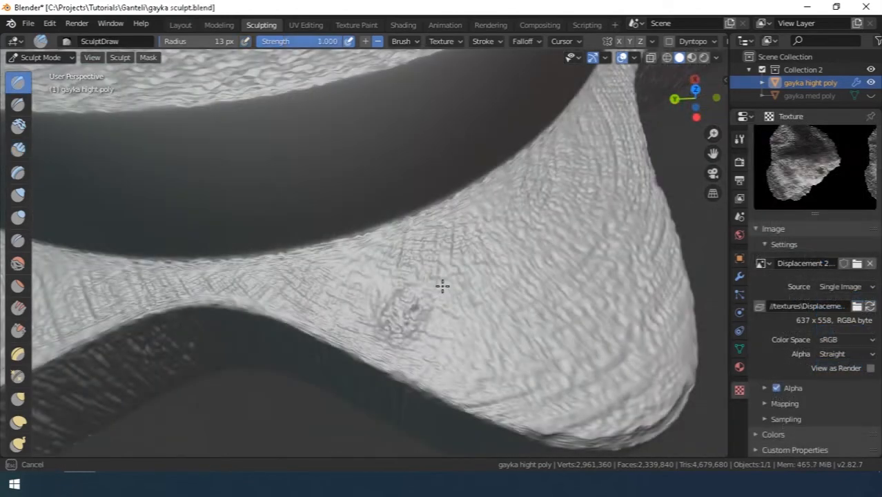
# Stamp subtracted dents with the Displacement 2 texture at 1.000 strength into a star arm's top face and the raised ring's outer edge.
pyautogui.moveTo(467, 303); pyautogui.dragTo(463, 306)
pyautogui.scroll(-4, 473, 327)
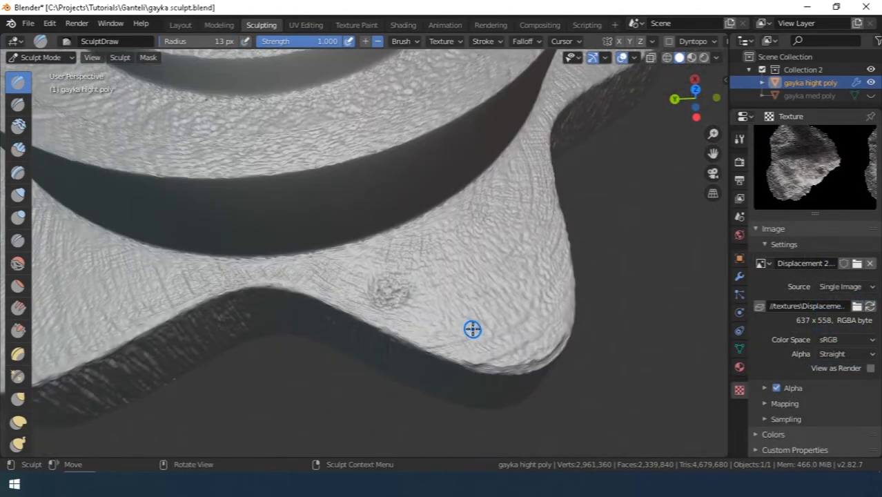
pyautogui.moveTo(472, 328); pyautogui.dragTo(516, 315, button='middle')
pyautogui.moveTo(437, 322); pyautogui.dragTo(495, 322, button='middle')
pyautogui.moveTo(400, 321); pyautogui.dragTo(415, 302, button='middle')
pyautogui.scroll(-2, 419, 279)
pyautogui.scroll(5, 362, 234)
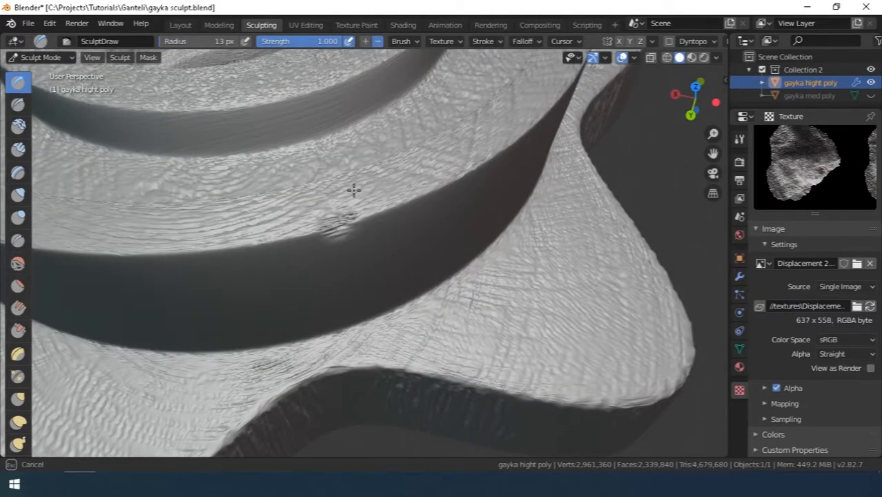
pyautogui.moveTo(333, 183); pyautogui.dragTo(359, 182)
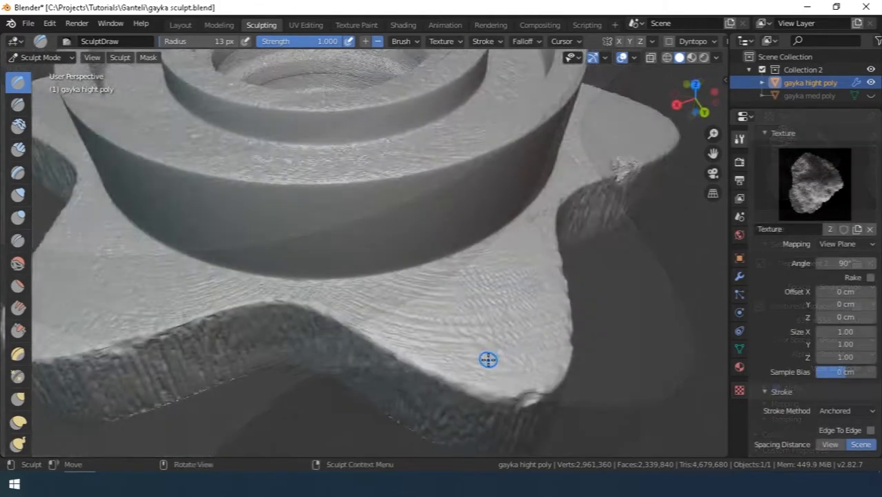
# Chip the upper edge at the star arm's tip with the anchored rock texture at 1.000 strength.
pyautogui.scroll(2, 476, 348)
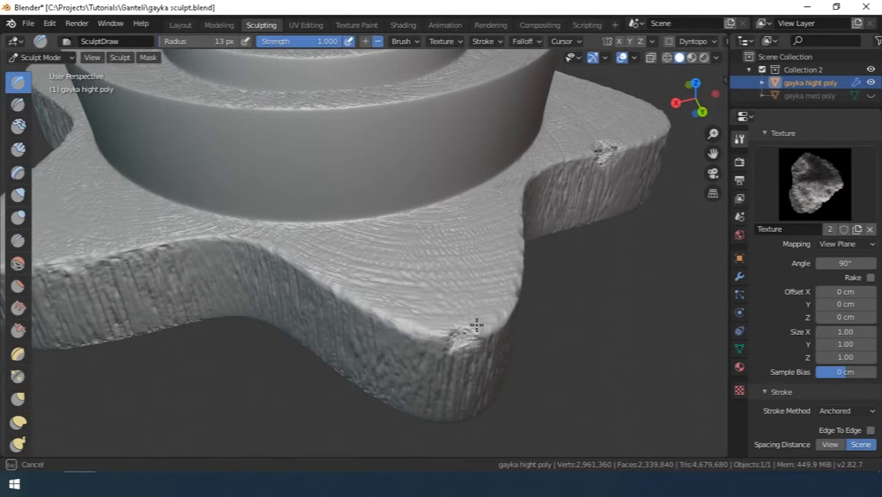
pyautogui.scroll(-5, 476, 325)
pyautogui.moveTo(501, 319); pyautogui.dragTo(398, 352, button='middle')
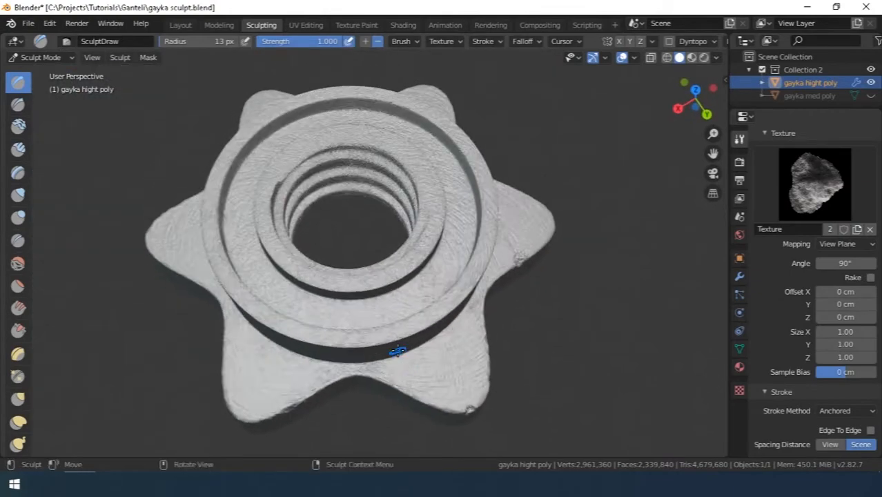
# Stamp subtracted chips along the raised ring's upper outer edge using the same rock texture.
pyautogui.scroll(4, 397, 351)
pyautogui.moveTo(382, 322); pyautogui.dragTo(399, 308)
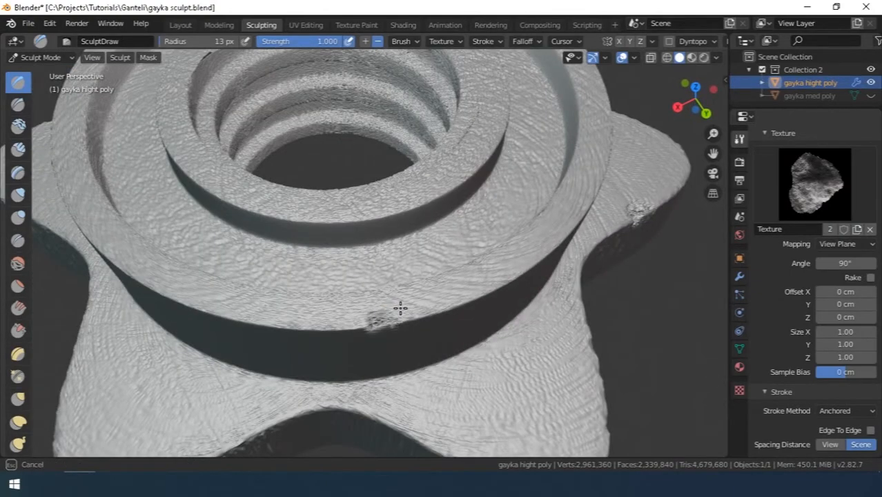
pyautogui.scroll(-4, 399, 308)
pyautogui.scroll(5, 394, 309)
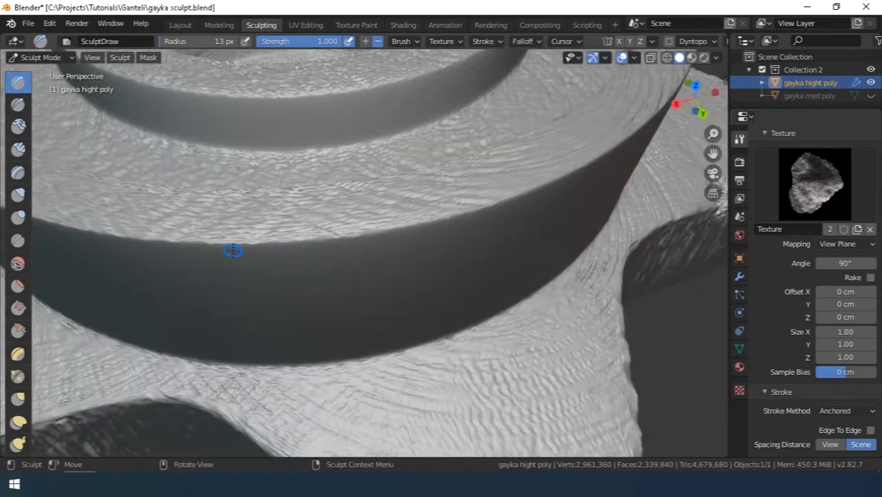
pyautogui.moveTo(233, 250)
pyautogui.mouseDown()
pyautogui.moveTo(251, 222)
pyautogui.moveTo(248, 231)
pyautogui.mouseUp()
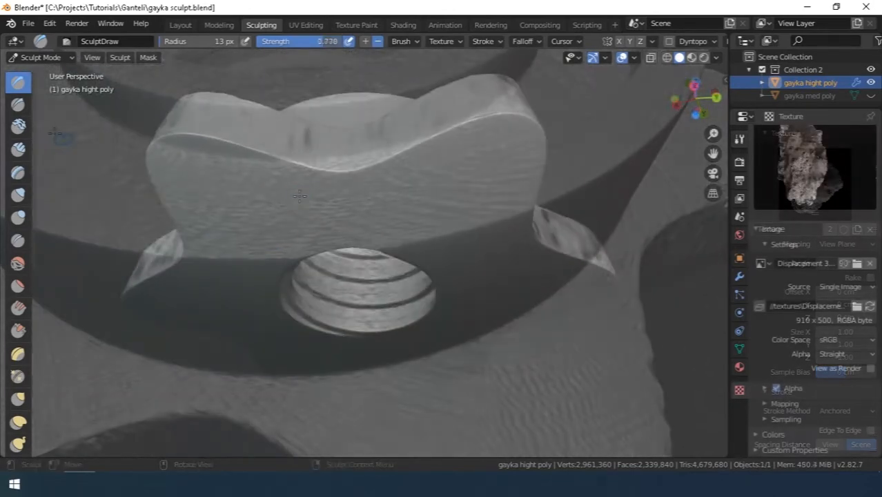
# Stamp chips at 0.778 strength, using Displacement 3 on the side wall's lower edge and Displacement 1 on a star arm's top face.
pyautogui.moveTo(299, 173)
pyautogui.mouseDown()
pyautogui.moveTo(299, 154)
pyautogui.moveTo(330, 134)
pyautogui.mouseUp()
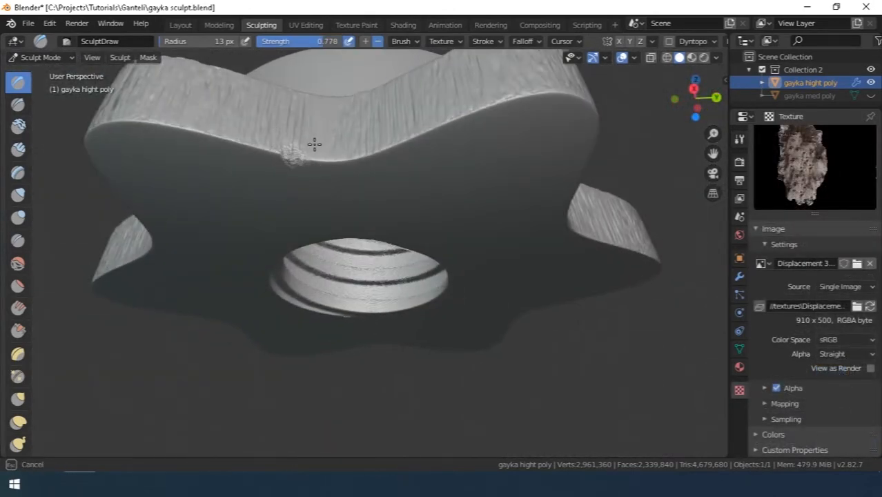
pyautogui.moveTo(314, 143); pyautogui.dragTo(191, 292, button='middle')
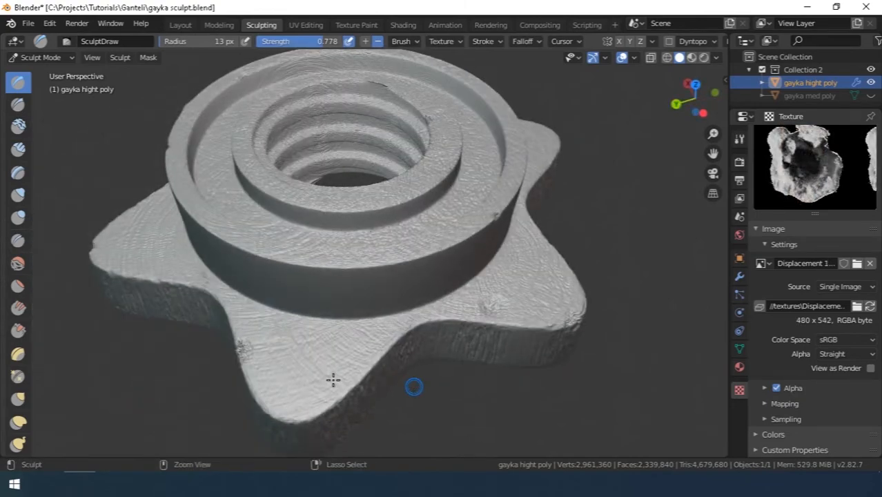
pyautogui.moveTo(324, 377); pyautogui.dragTo(345, 362, button='middle')
pyautogui.scroll(3, 269, 310)
pyautogui.moveTo(266, 328); pyautogui.dragTo(295, 309)
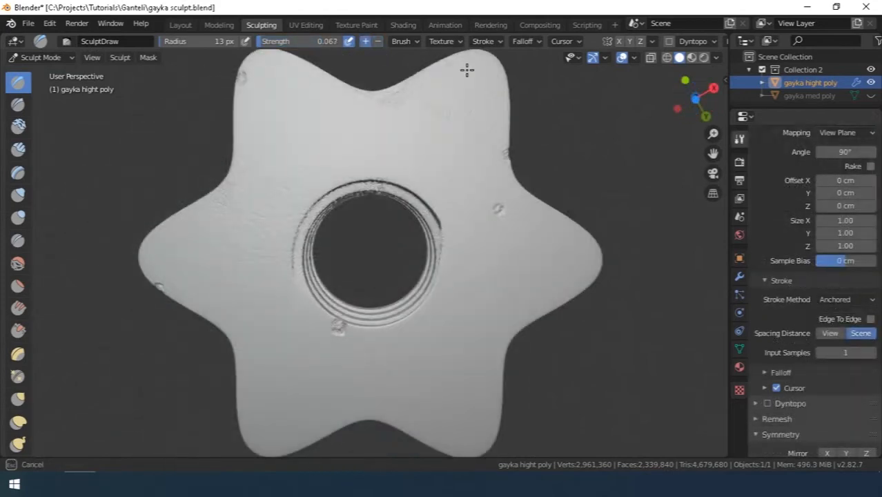
# Try stamping the scratches 1.png texture across the star's flat underside at 0.067 strength.
pyautogui.moveTo(481, 71); pyautogui.dragTo(481, 72)
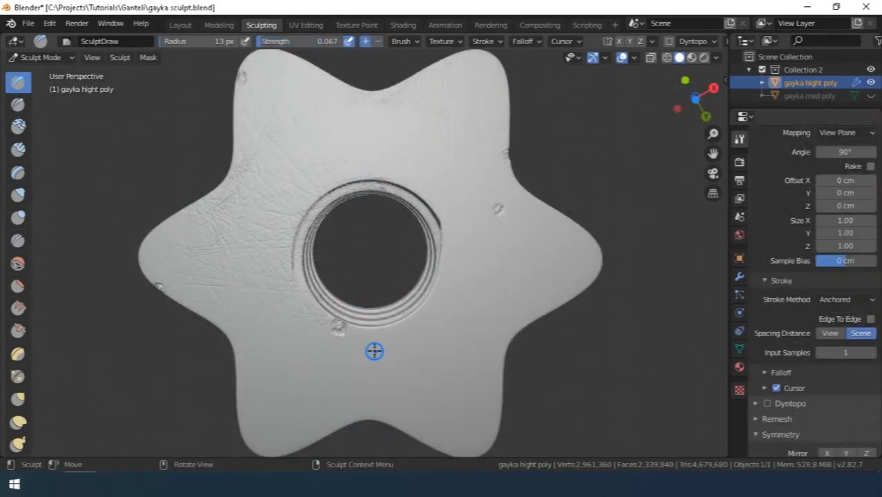
pyautogui.moveTo(374, 351); pyautogui.dragTo(498, 278)
pyautogui.moveTo(471, 336)
pyautogui.mouseDown(button='middle')
pyautogui.moveTo(476, 316)
pyautogui.moveTo(447, 290)
pyautogui.mouseUp(button='middle')
pyautogui.moveTo(493, 249); pyautogui.dragTo(529, 226)
pyautogui.scroll(-2, 510, 248)
pyautogui.moveTo(473, 293)
pyautogui.mouseDown(button='middle')
pyautogui.moveTo(448, 319)
pyautogui.moveTo(434, 367)
pyautogui.mouseUp(button='middle')
pyautogui.scroll(1, 434, 368)
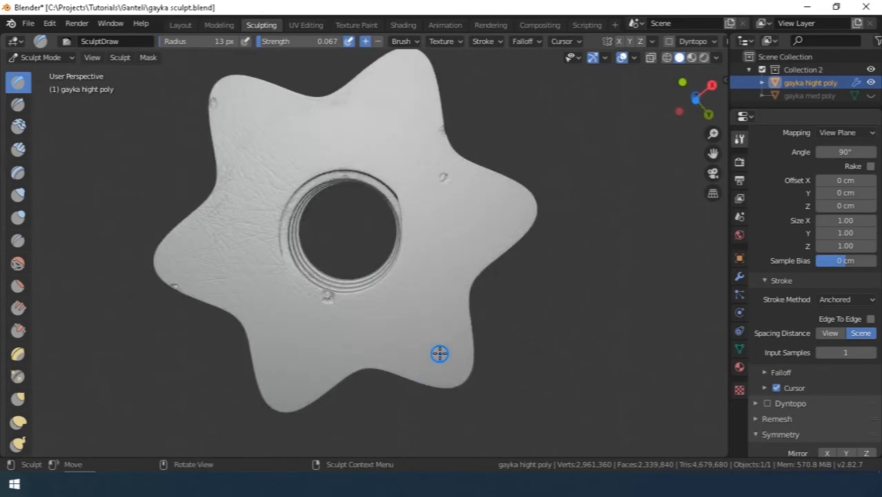
pyautogui.hotkey('ctrl', 'z')
# Stamp the scratches 1.png texture over the underside area between the central hole and two adjacent arms.
pyautogui.moveTo(347, 307); pyautogui.dragTo(346, 306)
pyautogui.moveTo(626, 198)
pyautogui.mouseDown()
pyautogui.moveTo(527, 216)
pyautogui.moveTo(484, 205)
pyautogui.moveTo(526, 280)
pyautogui.moveTo(741, 292)
pyautogui.mouseUp()
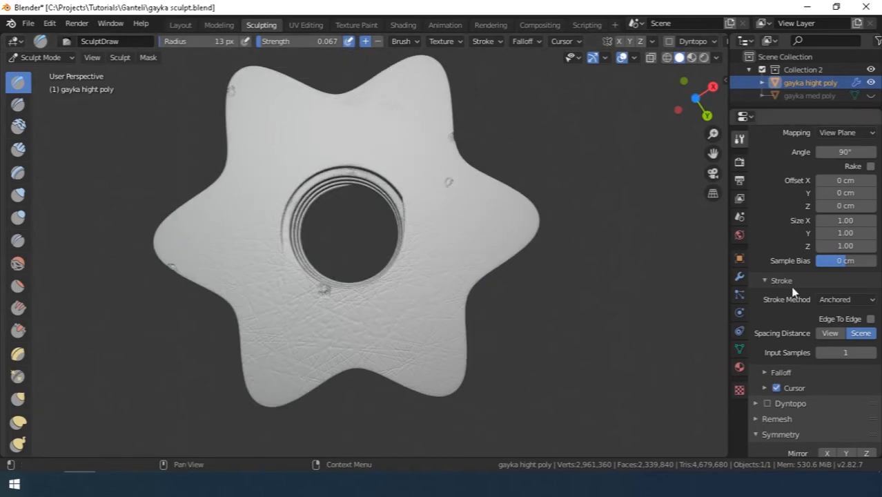
# Load scratch 2.jpg as the brush texture image and stamp additional scratches over the arms of the star's underside.
pyautogui.click(739, 390)
pyautogui.click(856, 262)
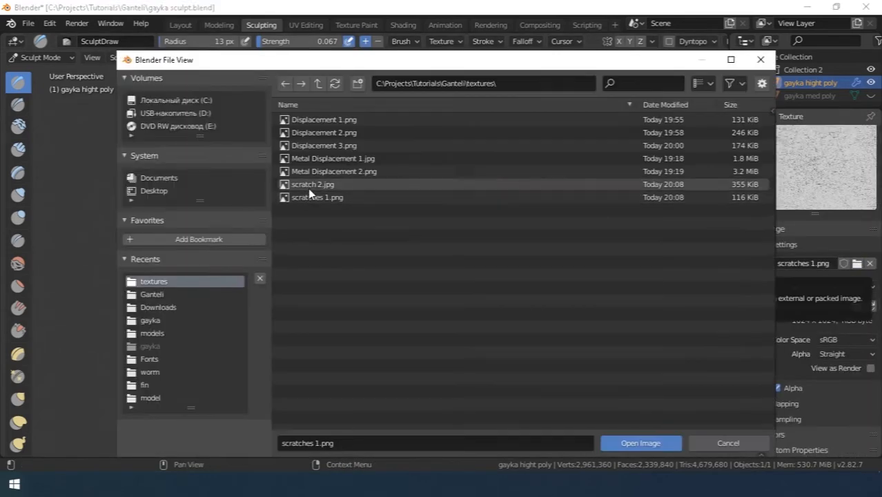
pyautogui.press('Escape')
pyautogui.click(738, 139)
pyautogui.moveTo(584, 162); pyautogui.dragTo(581, 163)
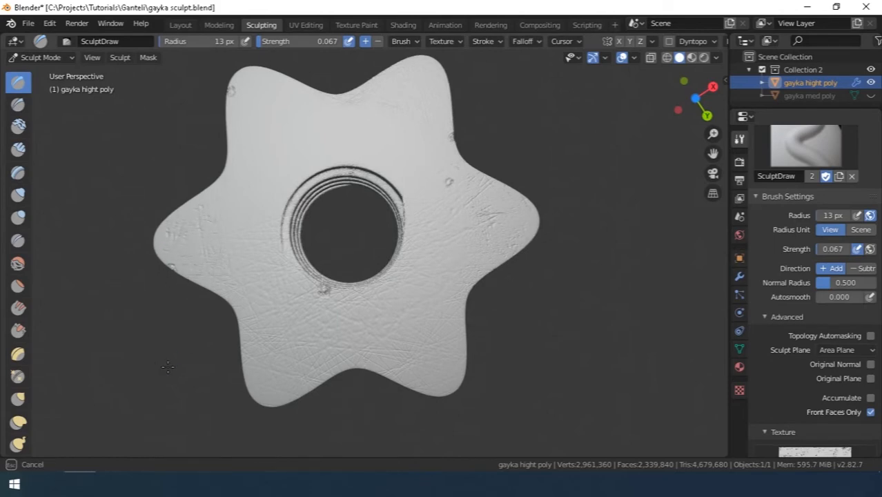
pyautogui.moveTo(374, 187); pyautogui.dragTo(392, 362, button='middle')
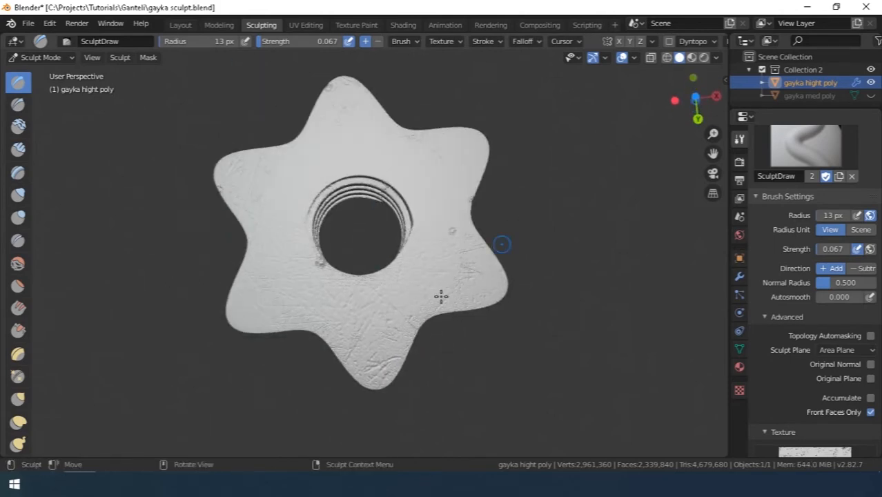
pyautogui.moveTo(441, 296); pyautogui.dragTo(389, 238, button='middle')
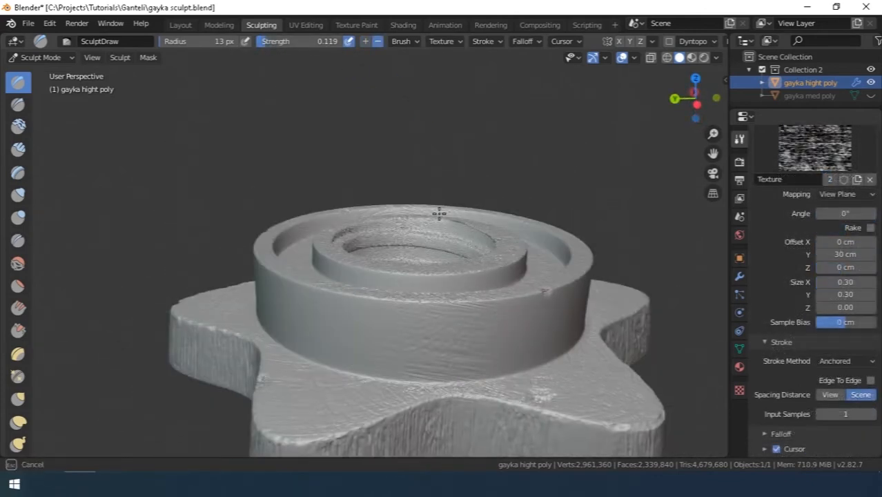
# Stamp subtracted horizontal grooves at 0.119 strength around the smooth outer wall of the raised ring.
pyautogui.moveTo(439, 214); pyautogui.dragTo(457, 199)
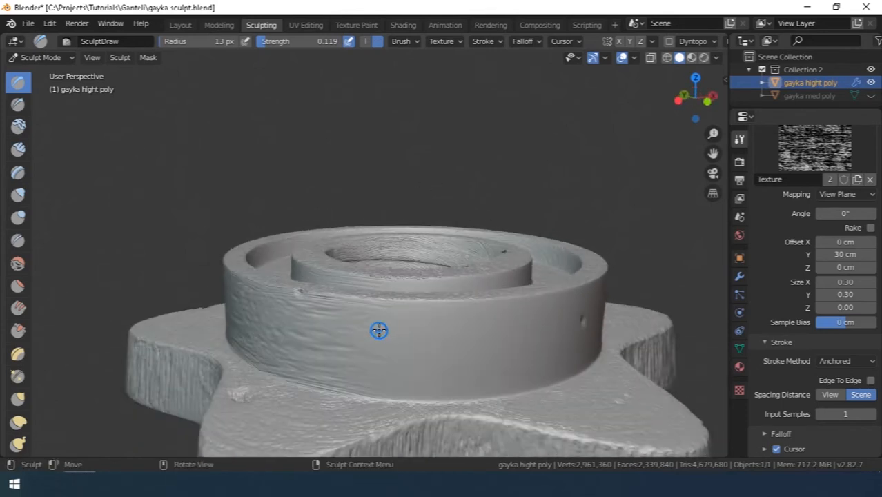
pyautogui.moveTo(394, 265); pyautogui.dragTo(376, 341, button='middle')
pyautogui.moveTo(375, 230); pyautogui.dragTo(329, 328, button='middle')
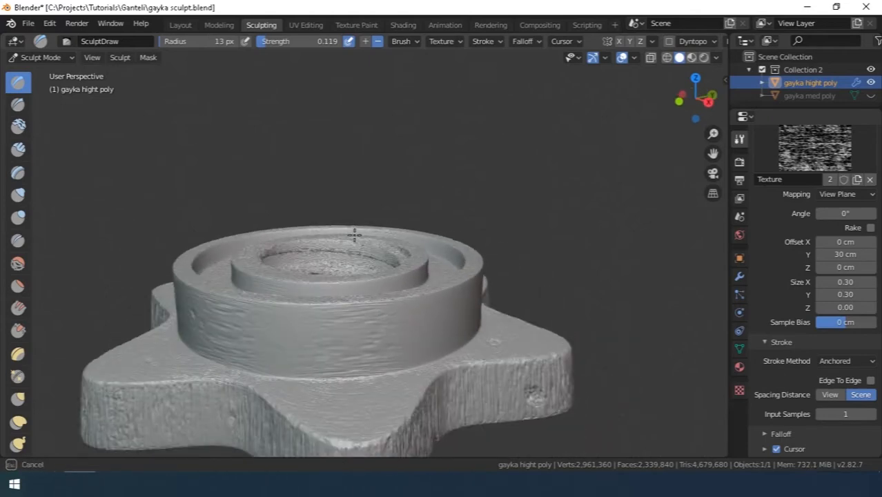
pyautogui.moveTo(354, 235); pyautogui.dragTo(353, 238)
pyautogui.scroll(-4, 341, 334)
pyautogui.scroll(5, 341, 334)
pyautogui.moveTo(343, 336)
pyautogui.mouseDown(button='middle')
pyautogui.moveTo(366, 364)
pyautogui.moveTo(308, 301)
pyautogui.moveTo(298, 308)
pyautogui.mouseUp(button='middle')
pyautogui.scroll(-1, 298, 308)
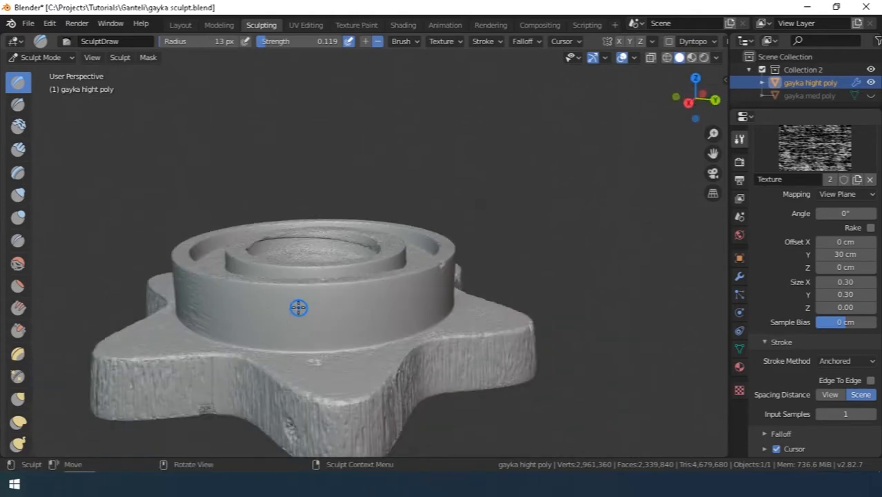
pyautogui.moveTo(290, 212); pyautogui.dragTo(320, 252, button='middle')
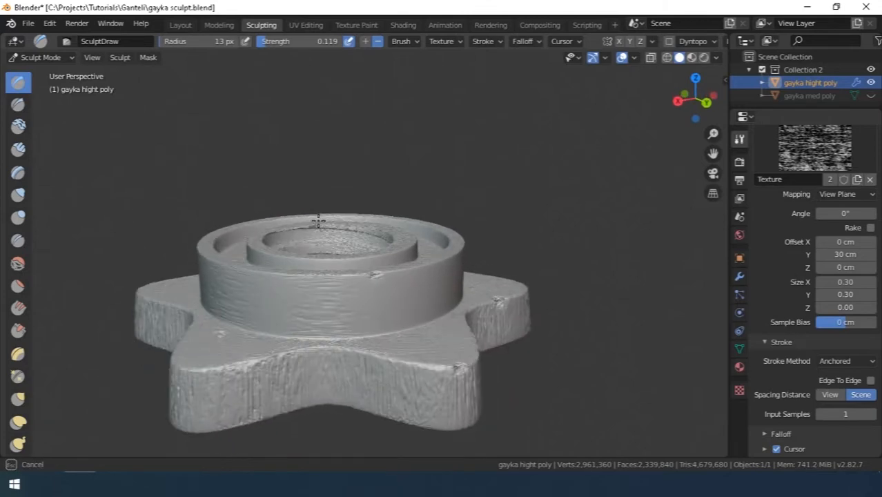
pyautogui.moveTo(318, 220)
pyautogui.mouseDown(button='middle')
pyautogui.moveTo(330, 321)
pyautogui.moveTo(318, 245)
pyautogui.moveTo(285, 325)
pyautogui.mouseUp(button='middle')
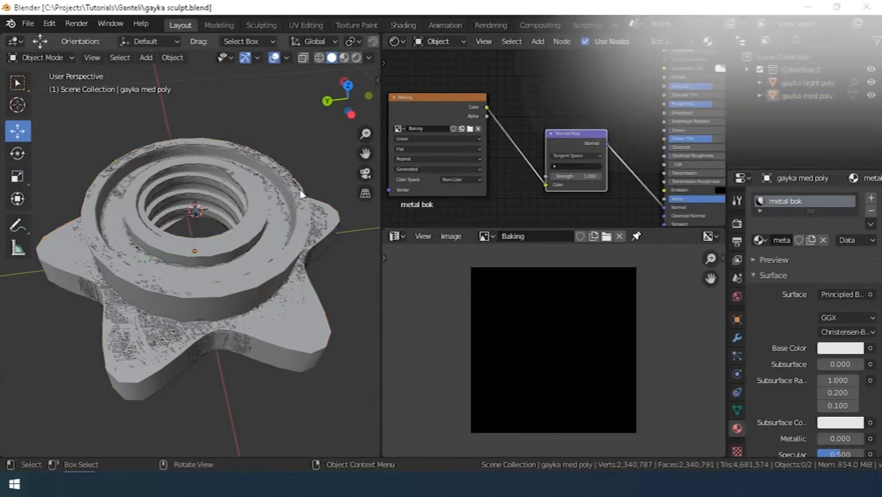
# Bake a tangent-space normal map from gayka hight poly onto gayka med poly and inspect the baked image.
pyautogui.click(287, 209)
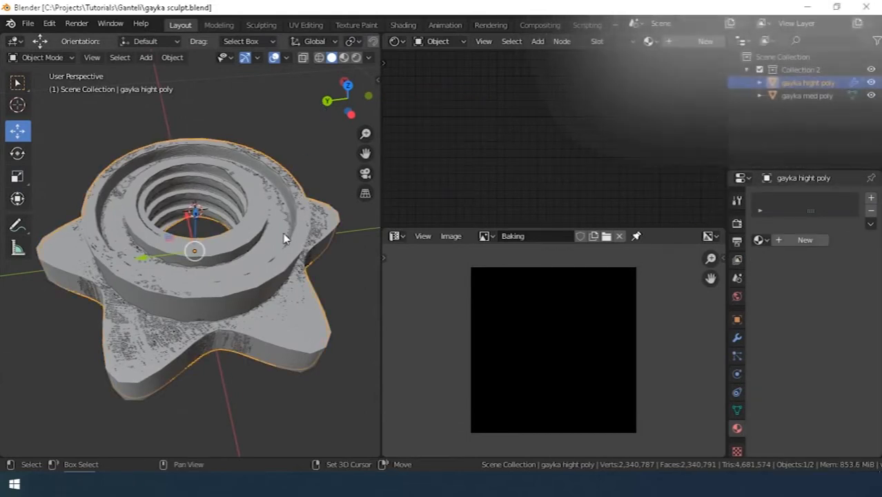
pyautogui.keyDown('shift'); pyautogui.click(286, 238); pyautogui.keyUp('shift')
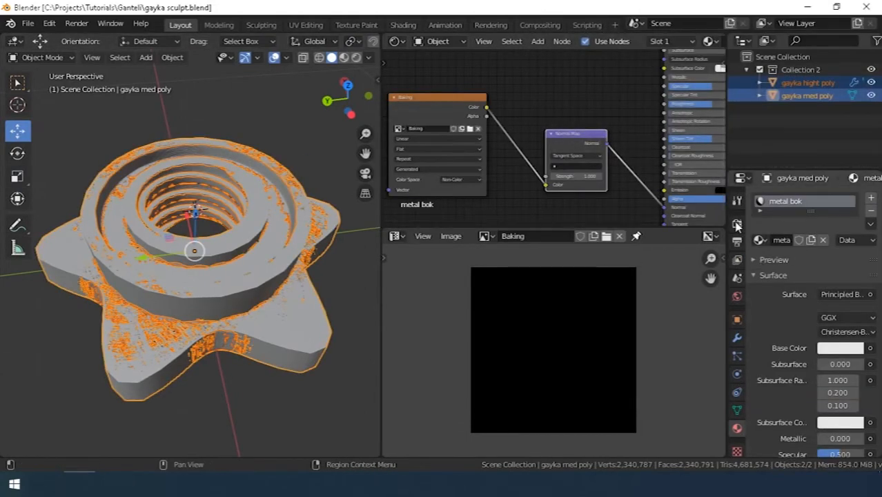
pyautogui.click(737, 223)
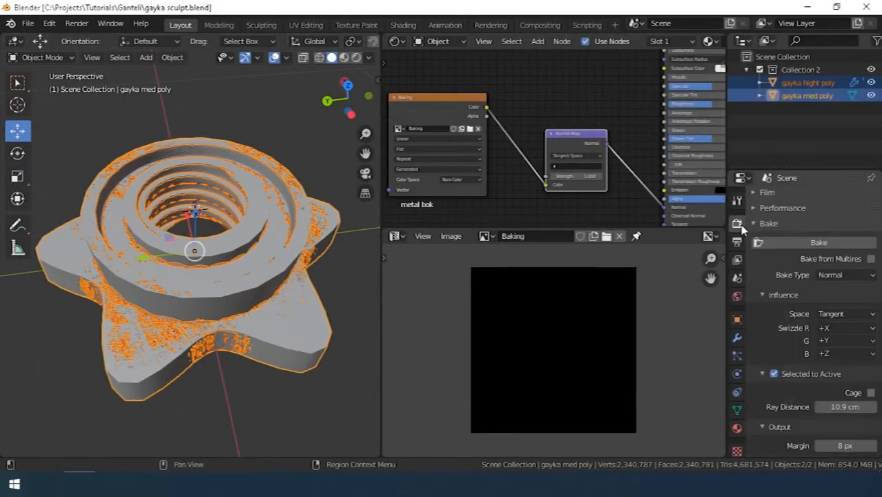
pyautogui.click(789, 245)
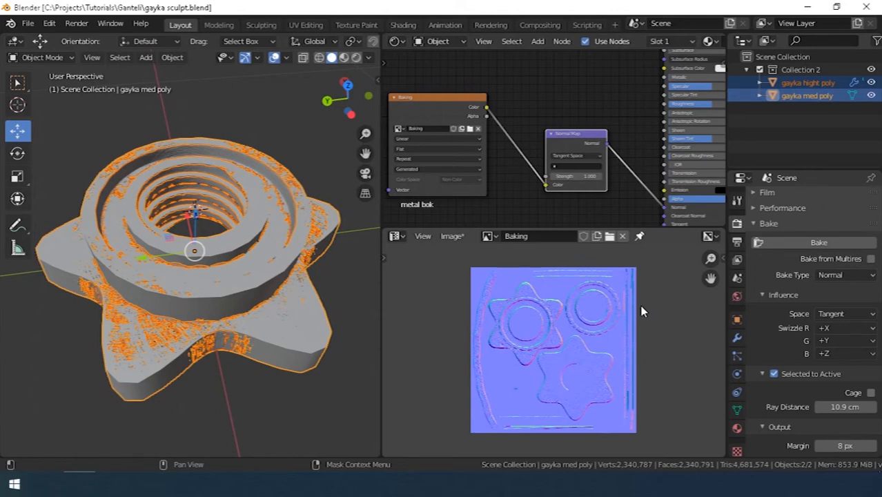
pyautogui.scroll(5, 548, 340)
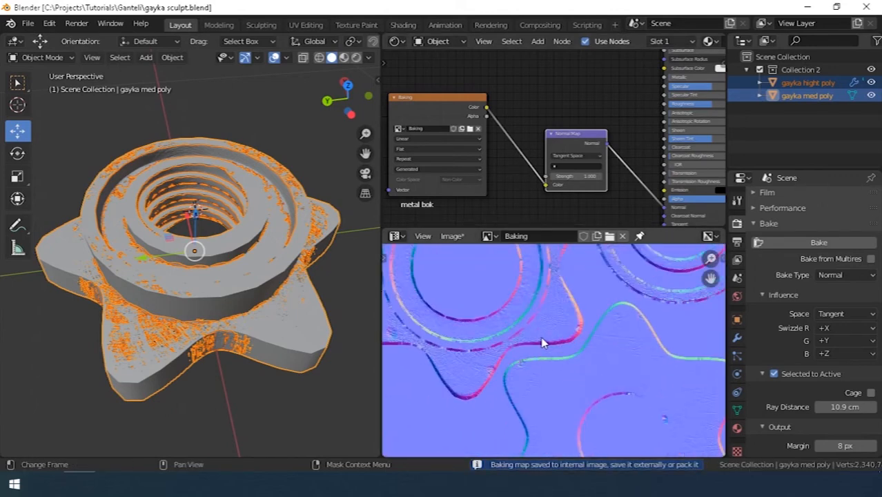
pyautogui.moveTo(598, 343); pyautogui.dragTo(563, 400, button='middle')
pyautogui.moveTo(711, 321); pyautogui.dragTo(587, 404, button='middle')
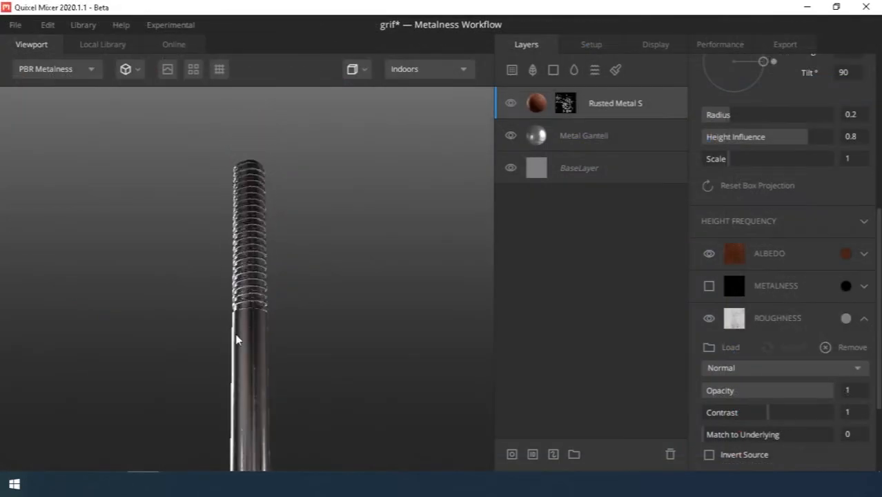
# Switch to Quixel Mixer and examine the metal and rust materials on the rod, nut and weight plate, and the pyramid-patterned handle surface.
pyautogui.moveTo(235, 340); pyautogui.dragTo(257, 314)
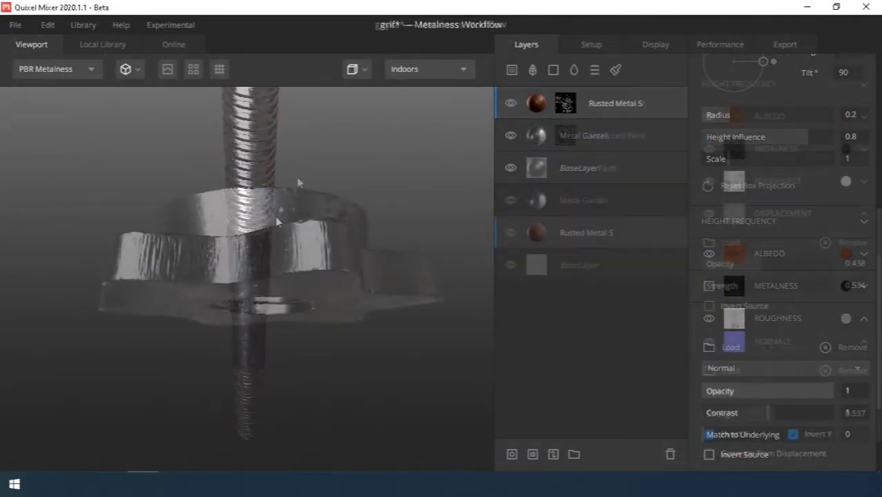
pyautogui.moveTo(305, 270); pyautogui.dragTo(268, 277)
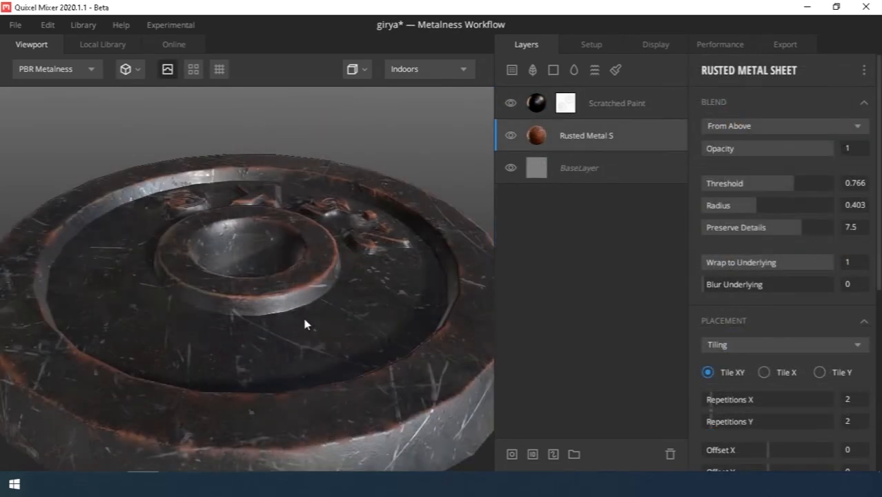
pyautogui.moveTo(304, 317); pyautogui.dragTo(243, 171)
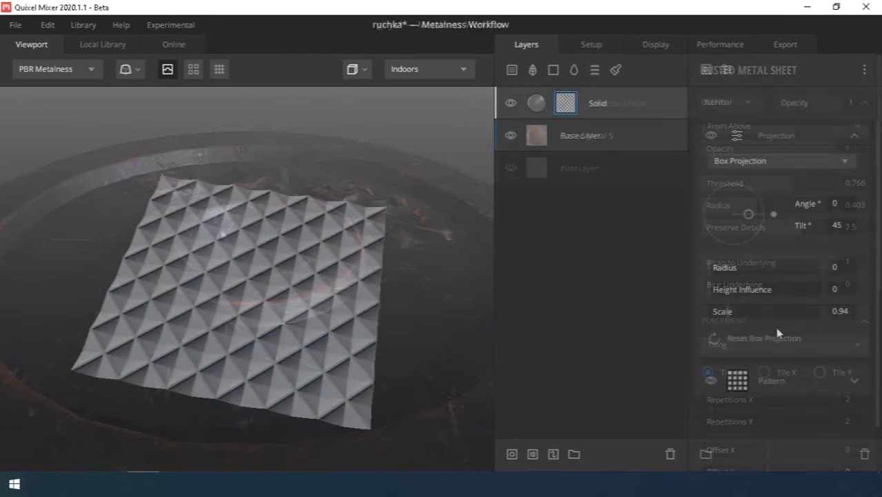
pyautogui.moveTo(325, 337); pyautogui.dragTo(234, 102)
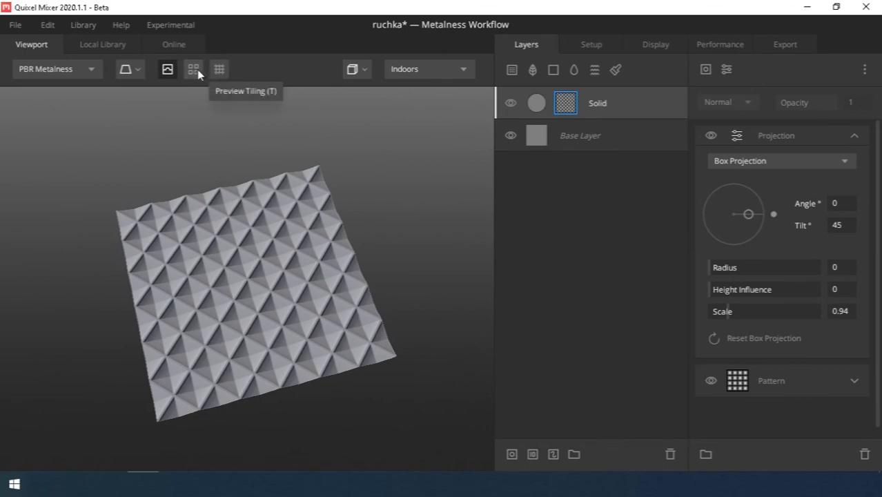